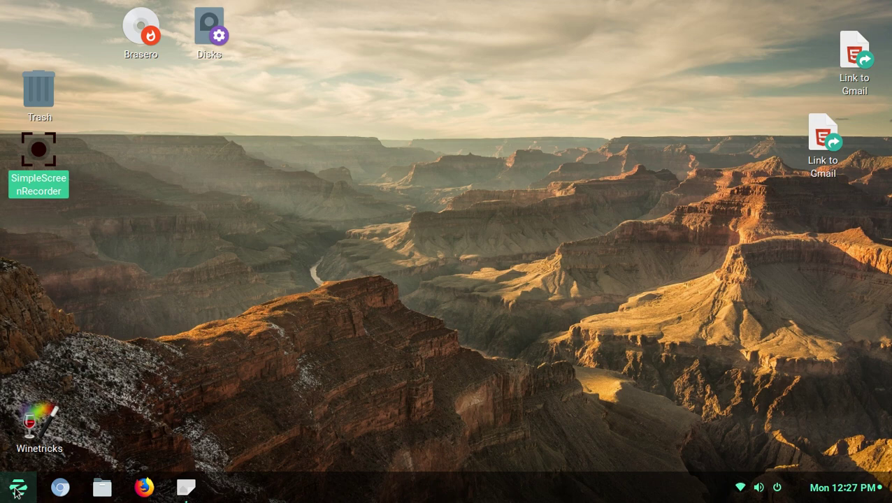
Step: Look through the installed programs in the Graphics and the Sound & Video application categories
click(18, 489)
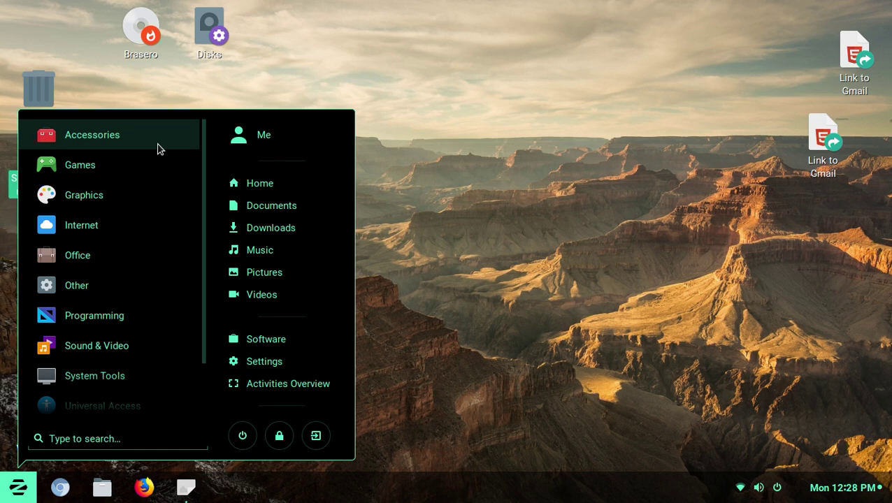
click(92, 200)
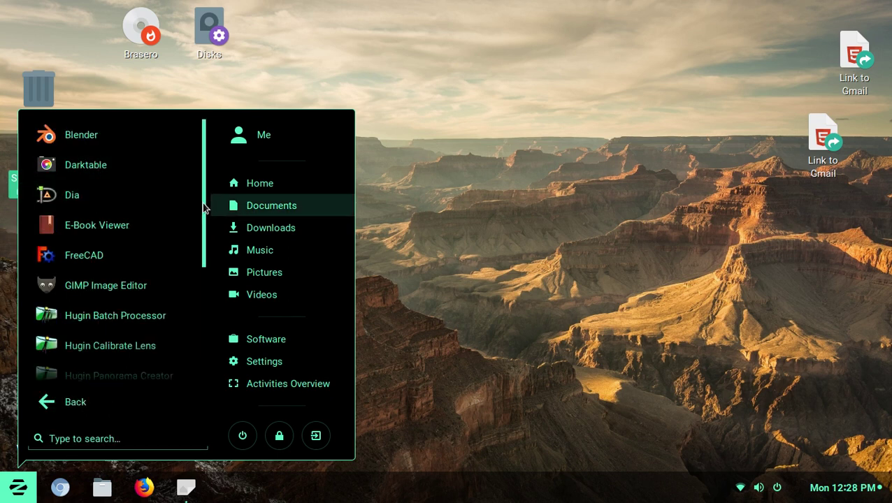
drag(203, 207, 192, 173)
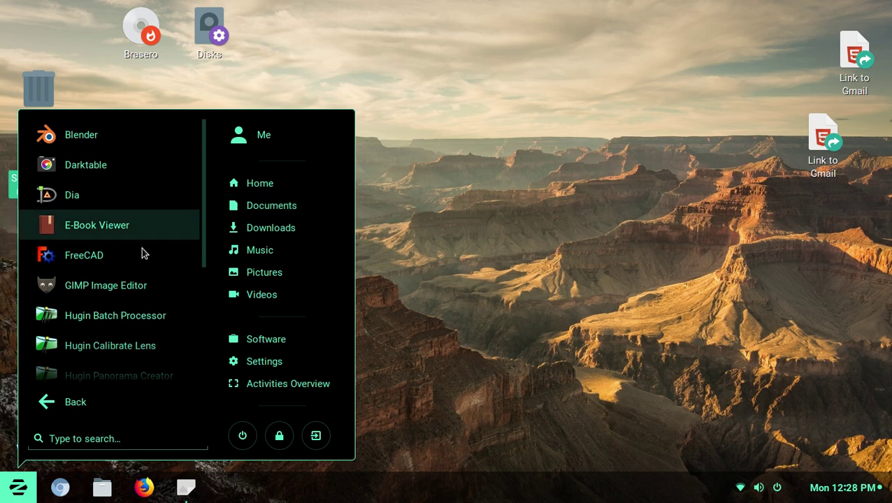
click(43, 403)
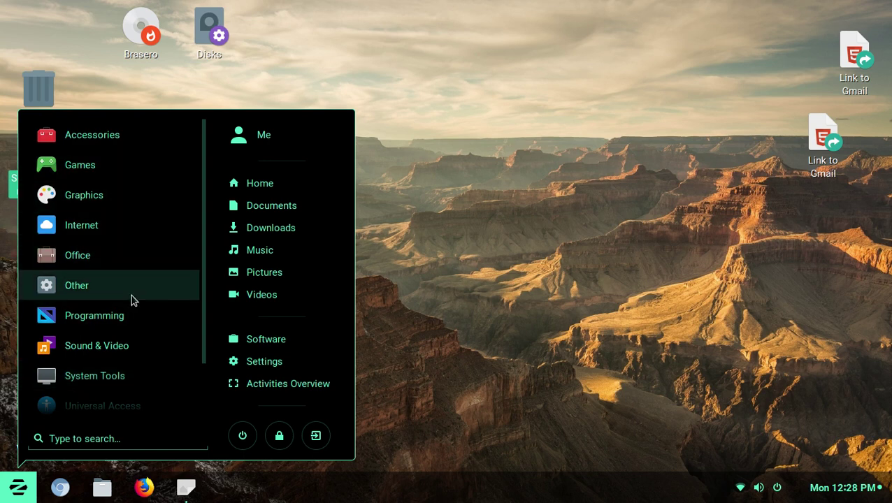
click(81, 349)
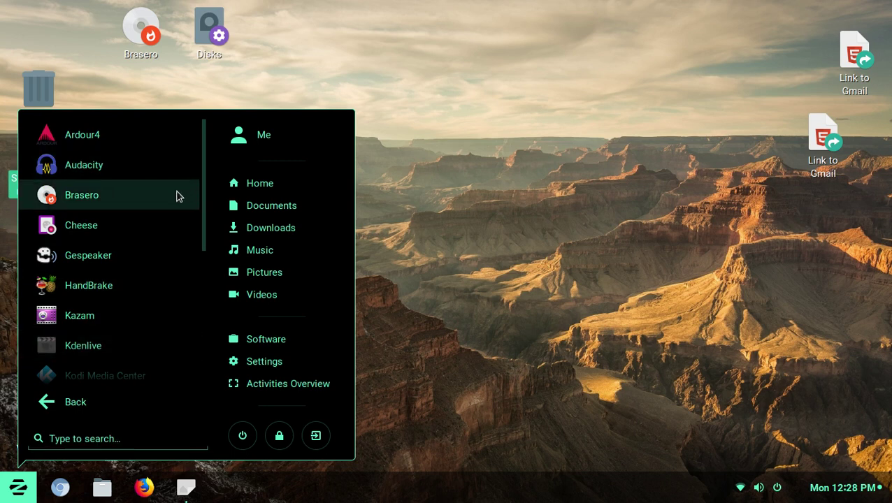
scroll(204, 188, down, 1)
drag(204, 188, 207, 157)
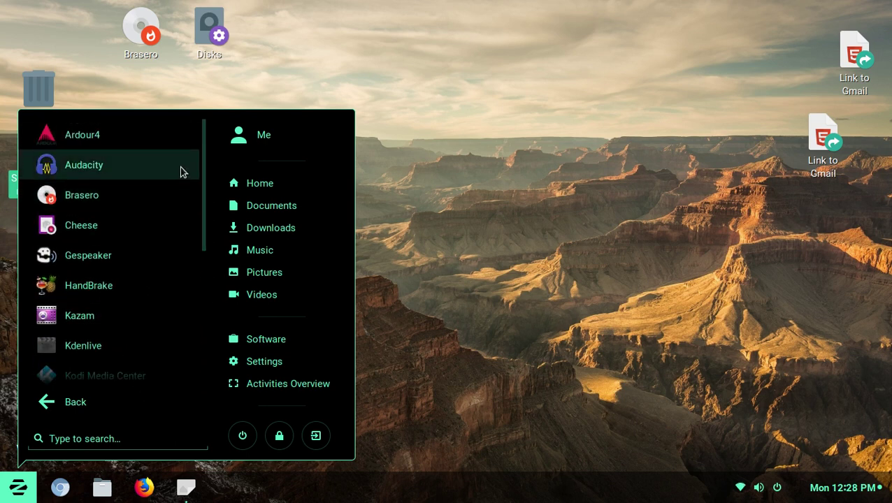
click(44, 402)
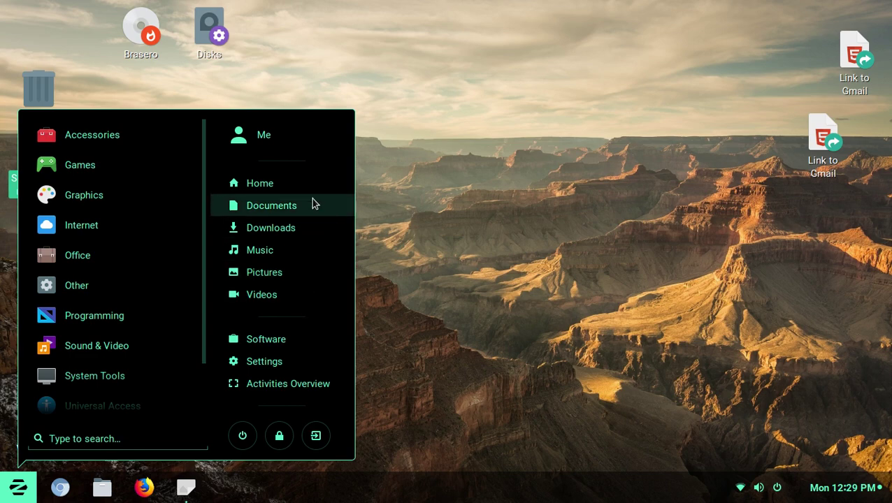
Step: View the contents of the Home folder and close the file manager
click(257, 185)
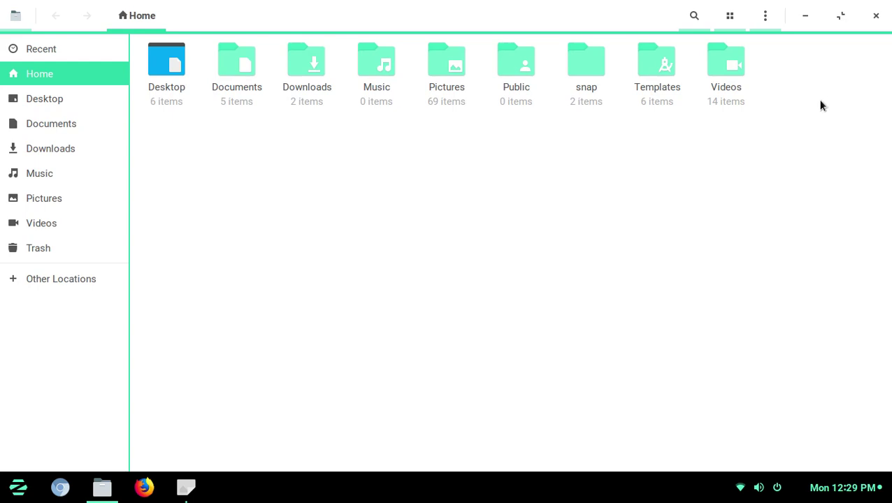
click(877, 20)
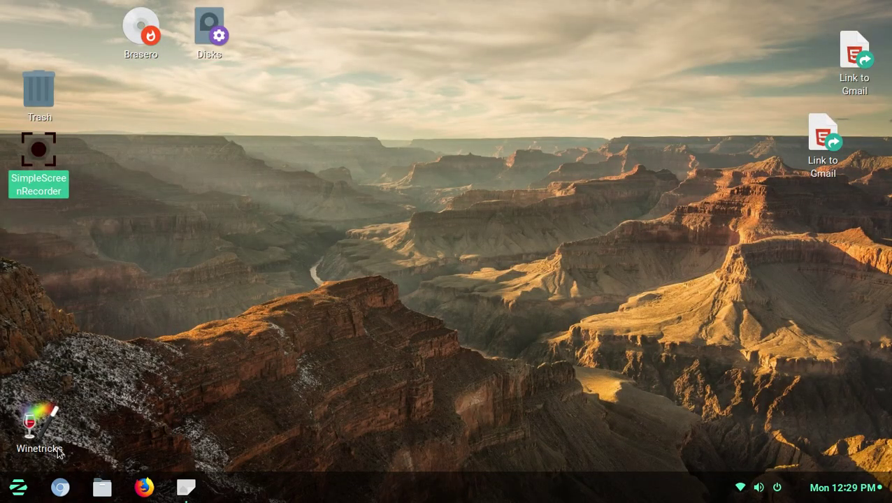
Step: Open the Downloads folder in an unmaximized window and make that window taller
click(18, 488)
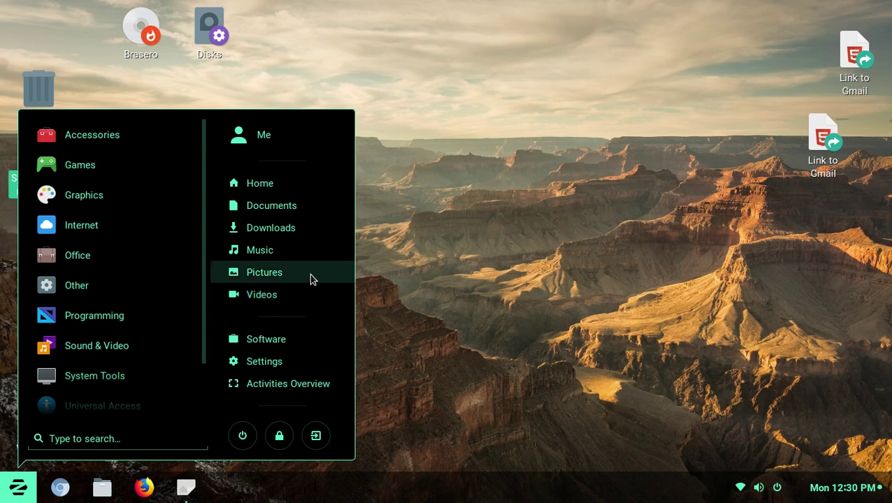
click(278, 227)
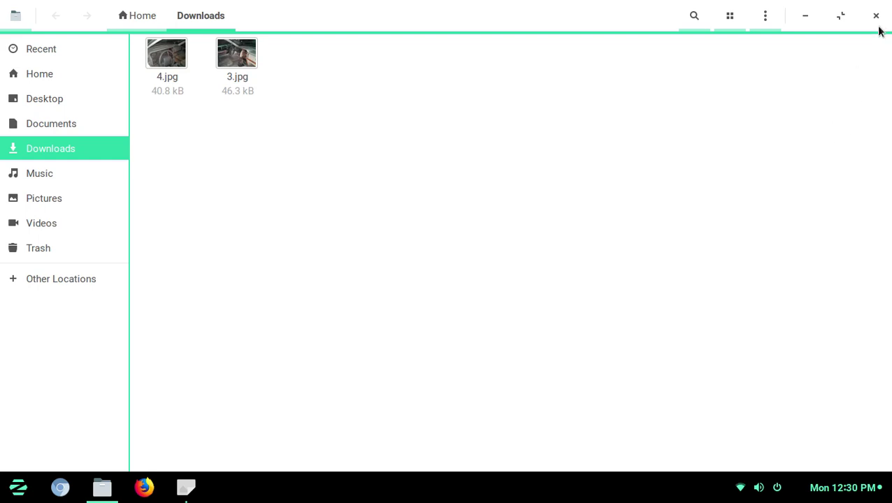
click(842, 17)
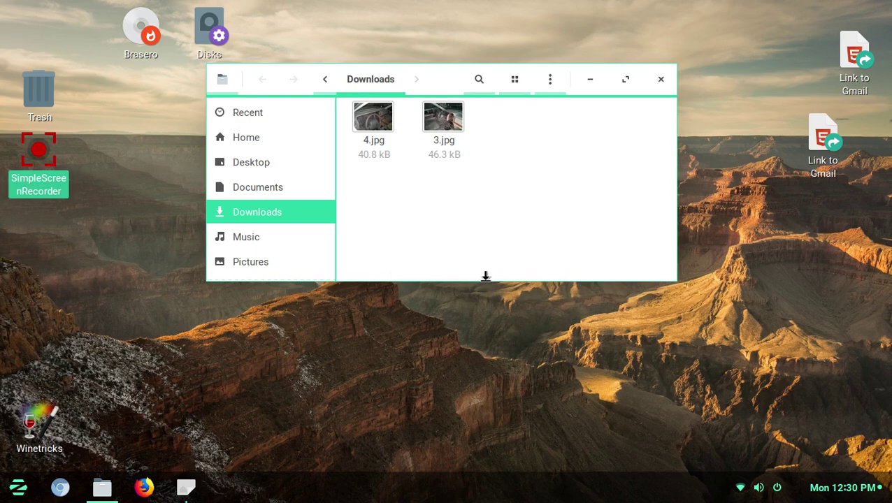
drag(484, 274, 492, 405)
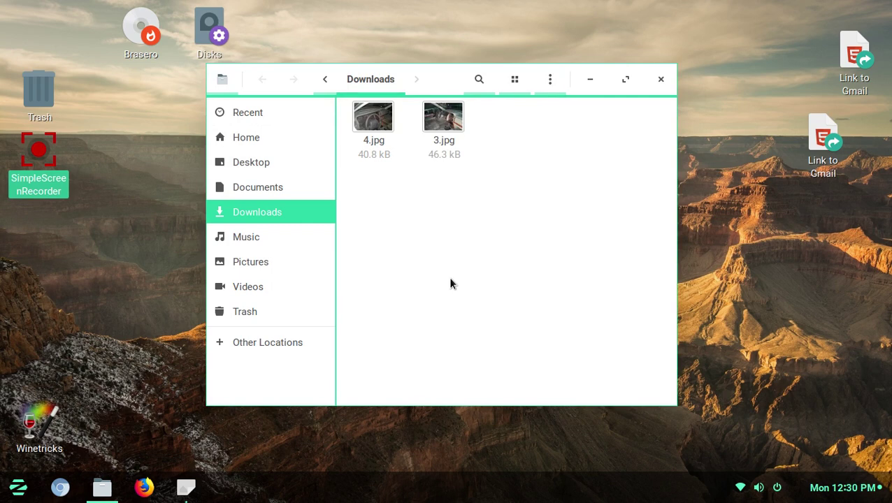
Step: Copy the image 3.jpg from the Downloads folder
right_click(438, 124)
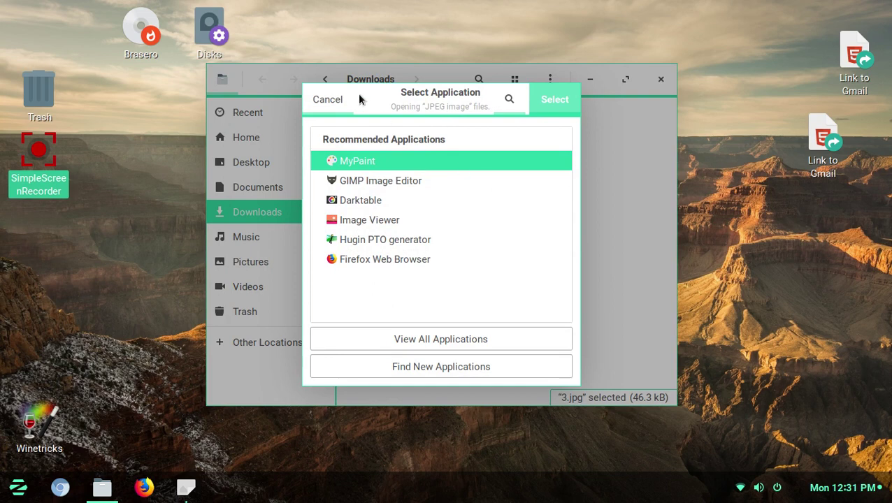
click(330, 99)
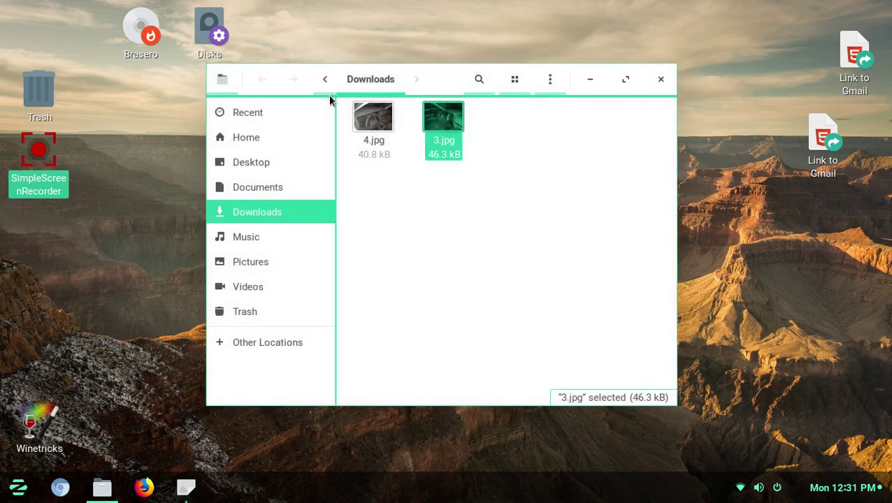
right_click(443, 119)
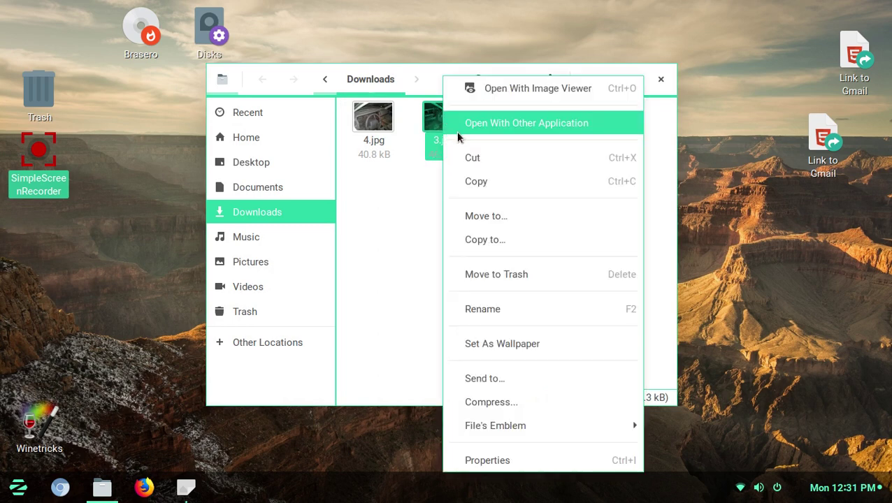
click(478, 182)
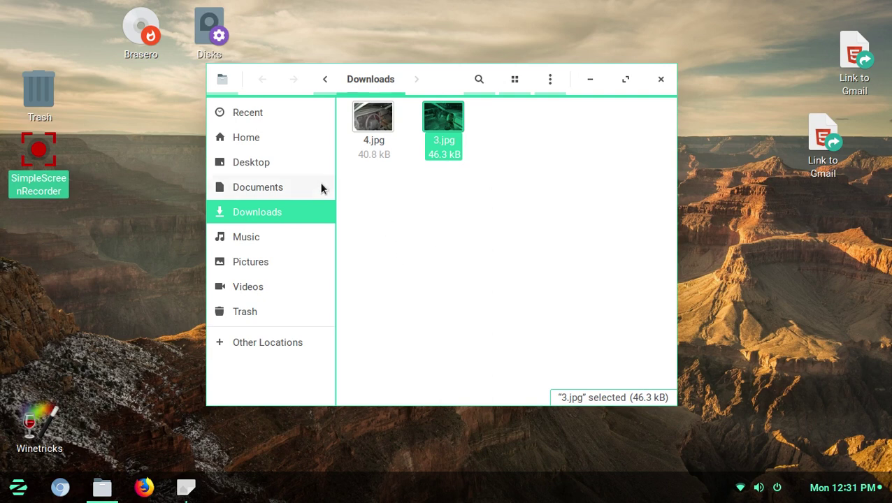
right_click(271, 188)
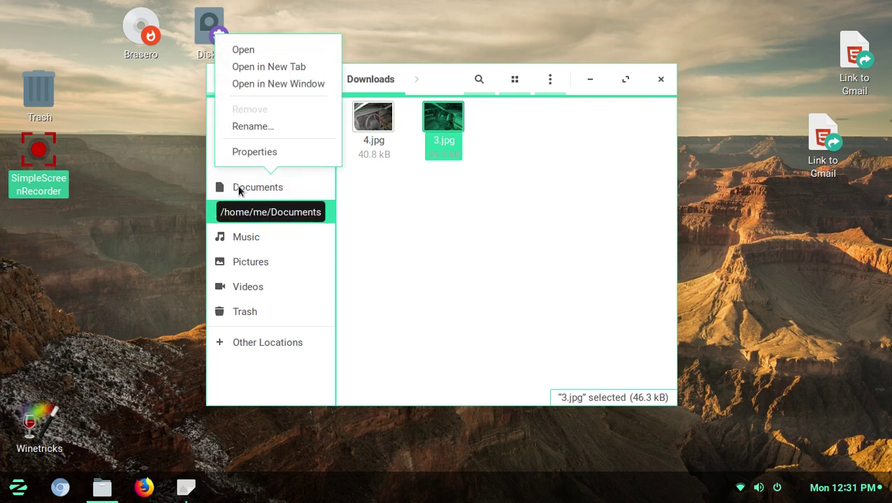
key(Escape)
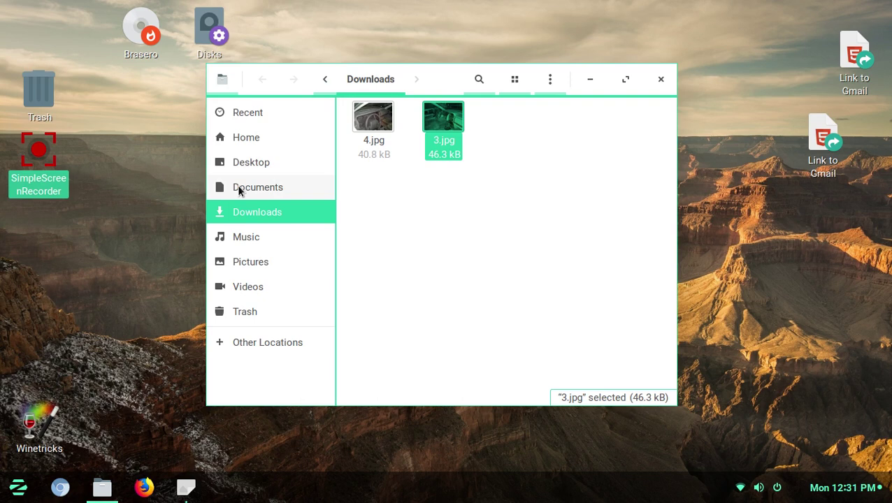
right_click(238, 189)
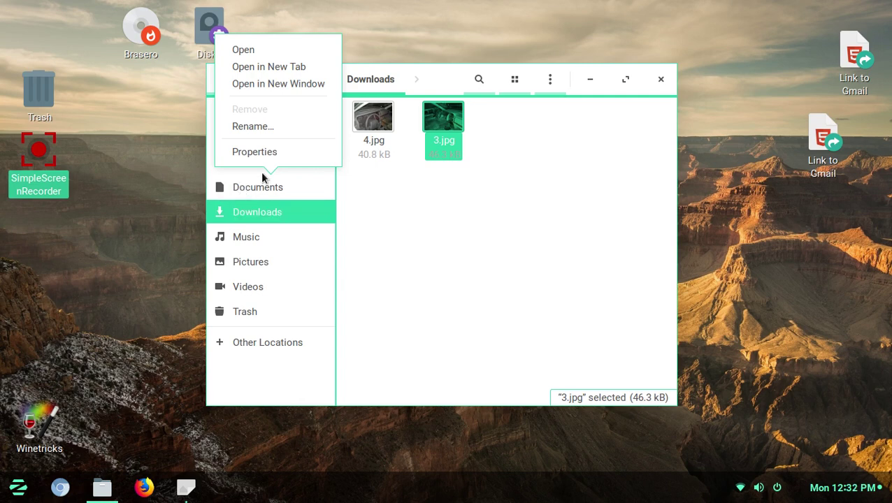
click(370, 224)
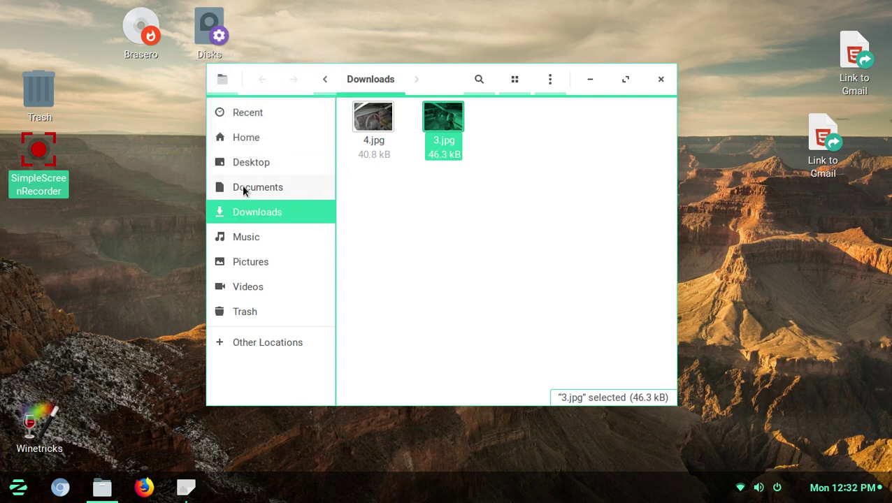
Step: Paste the copied 3.jpg into the Documents folder and deselect it
click(242, 187)
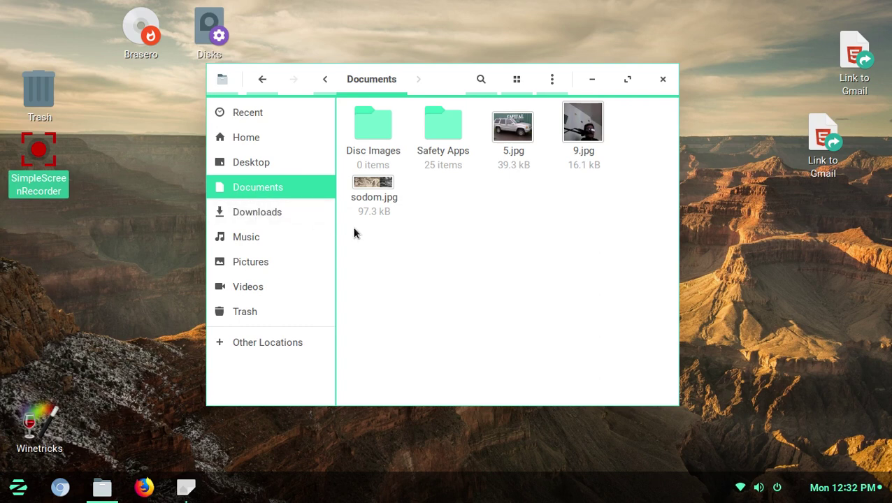
right_click(437, 202)
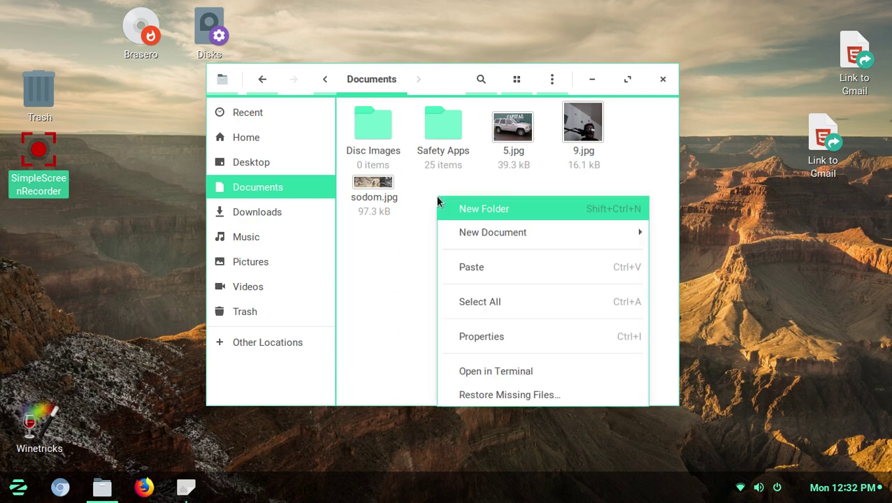
click(473, 269)
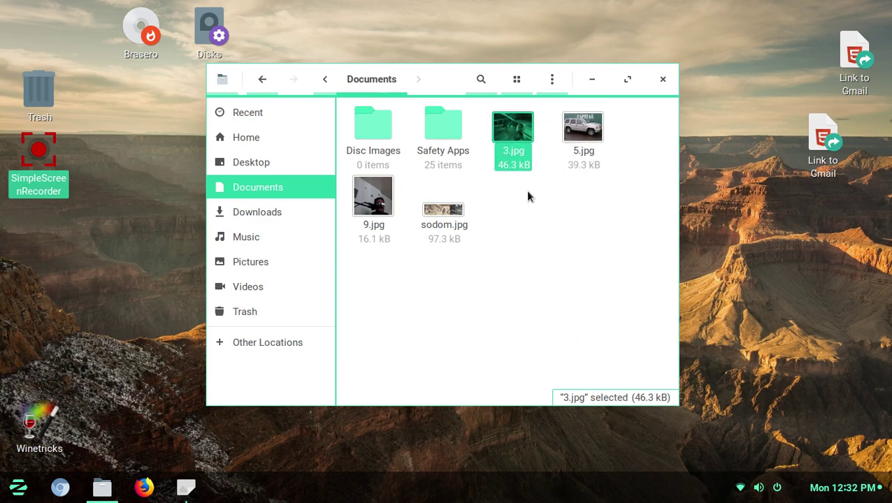
click(518, 253)
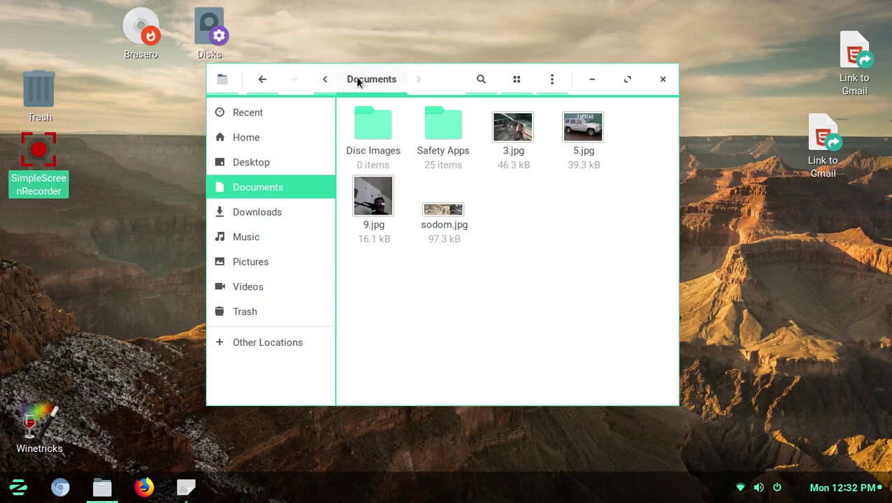
Step: Move the original 3.jpg in the Downloads folder to the trash and dismiss the notification
click(261, 83)
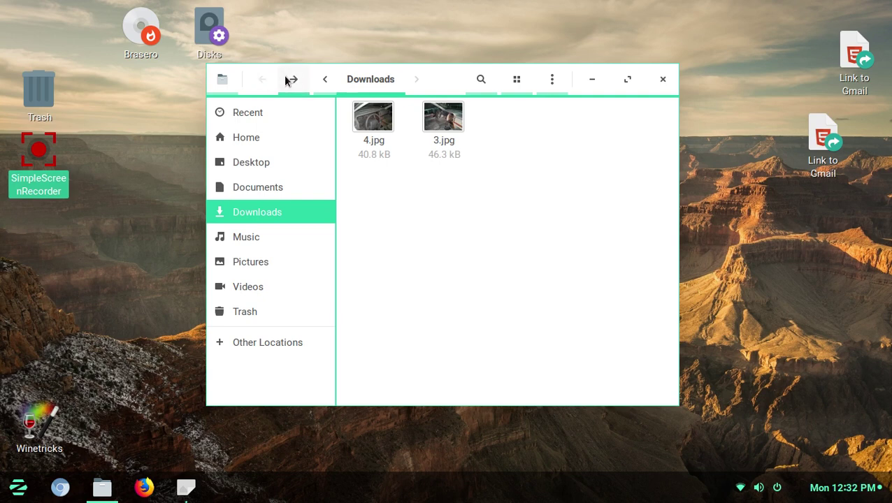
right_click(442, 123)
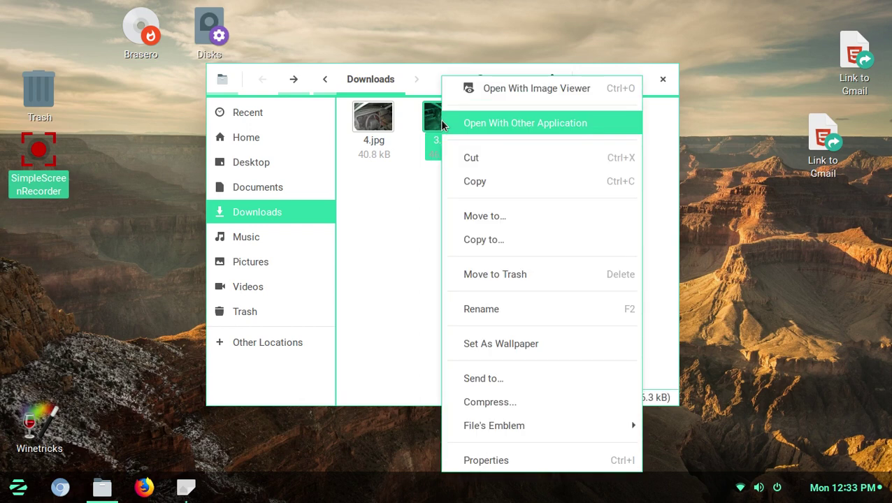
click(486, 280)
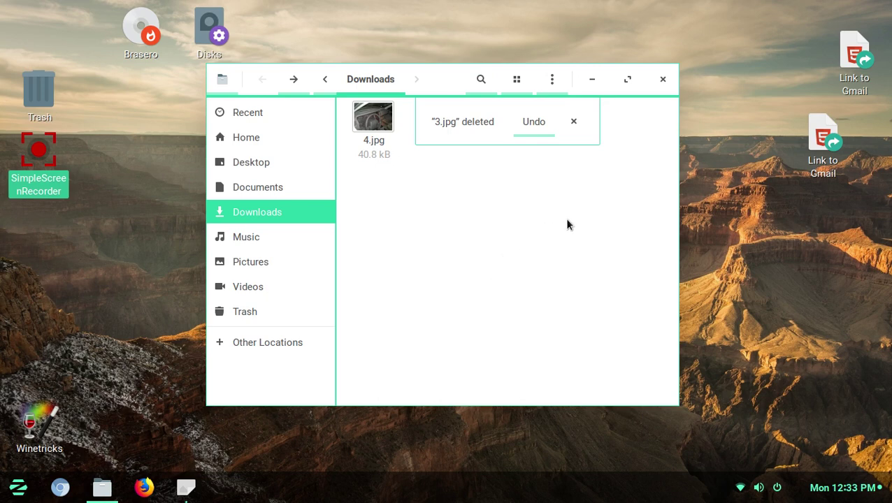
click(573, 123)
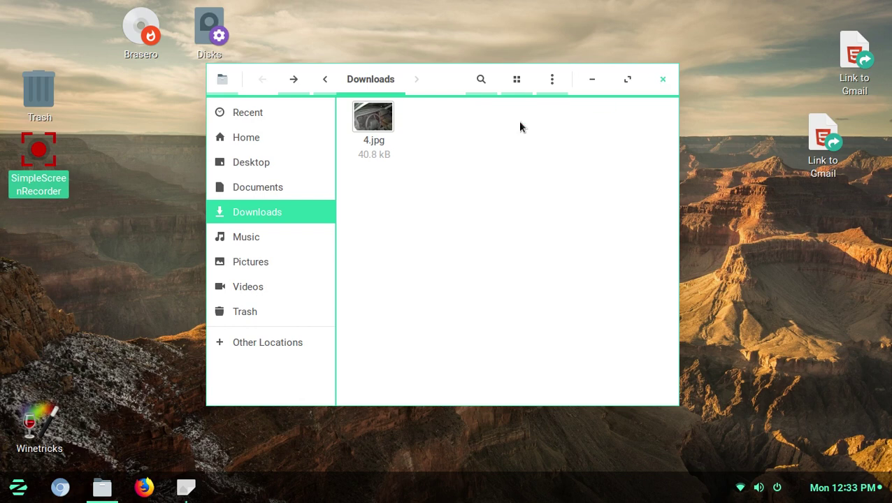
Step: Check the Documents folder for the pasted 3.jpg and close the file manager
click(253, 189)
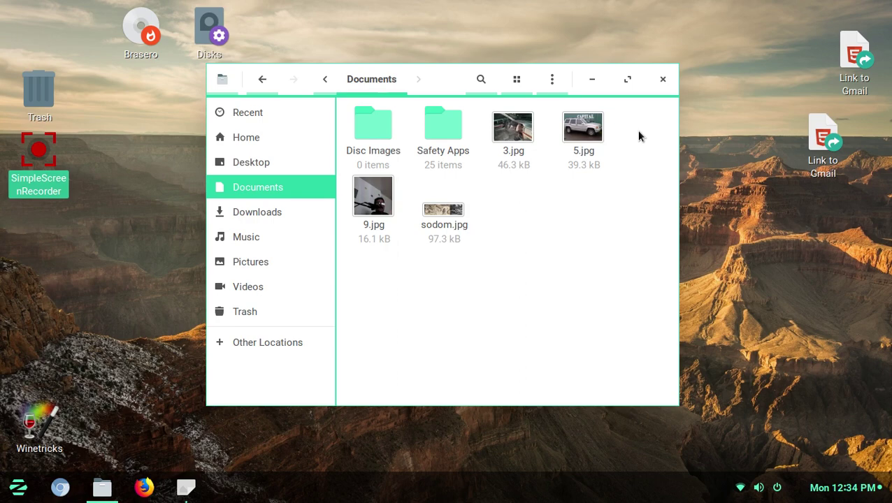
click(662, 82)
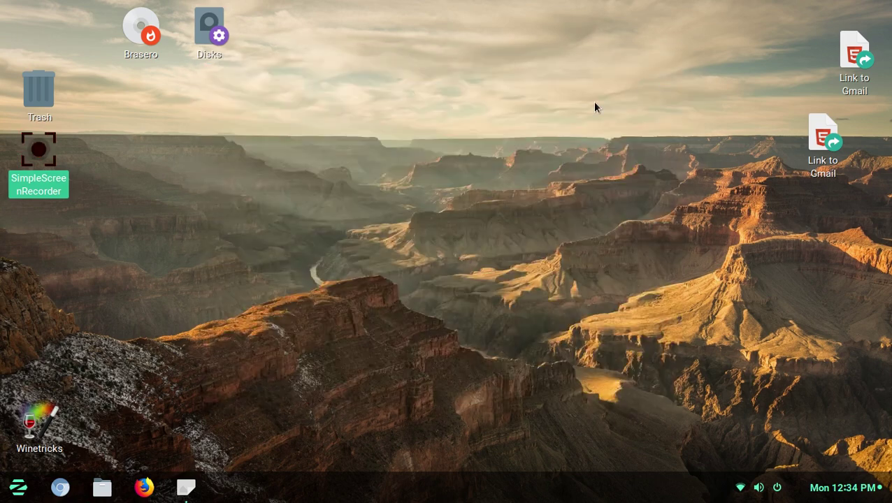
Step: Open the system's Network settings and look through the available Wi-Fi networks
click(18, 491)
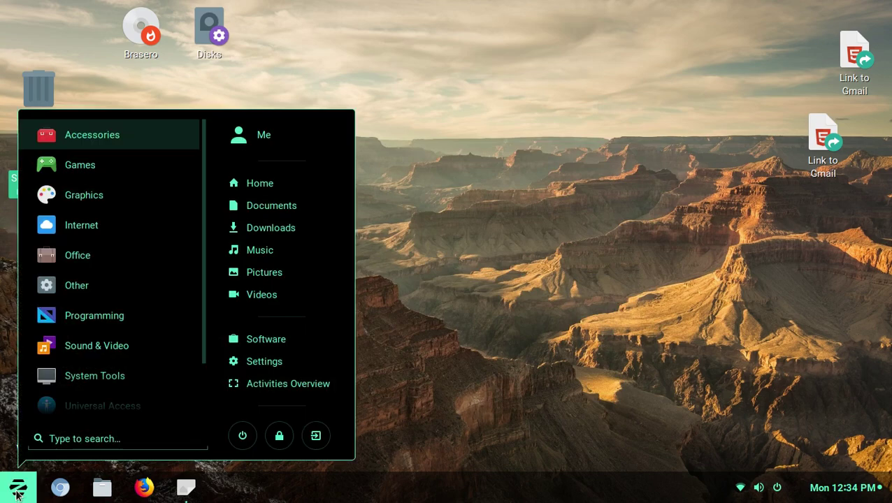
click(274, 363)
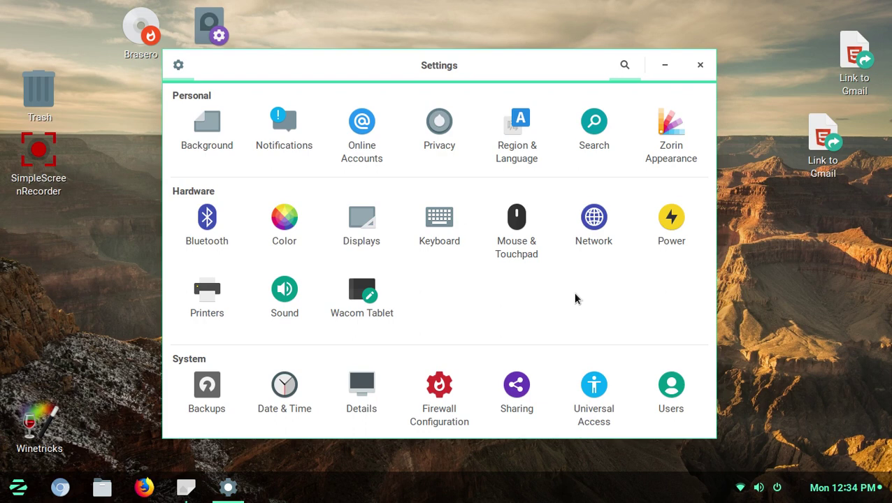
click(593, 219)
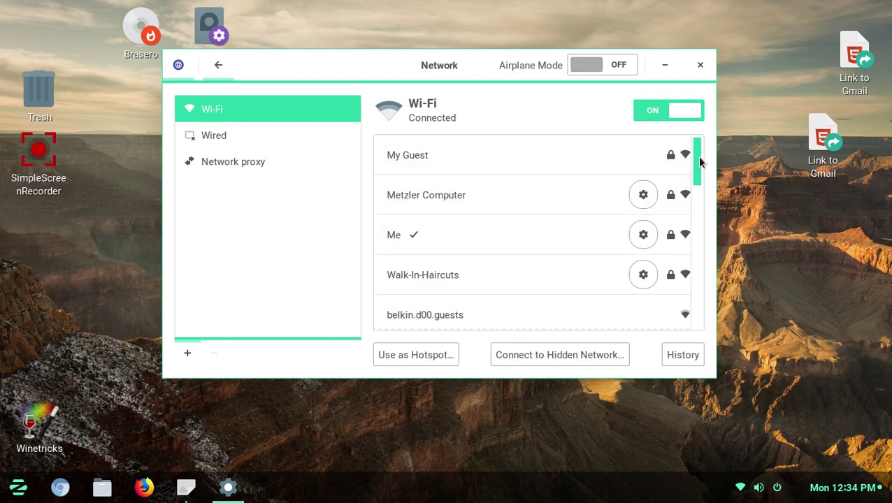
drag(697, 161, 701, 140)
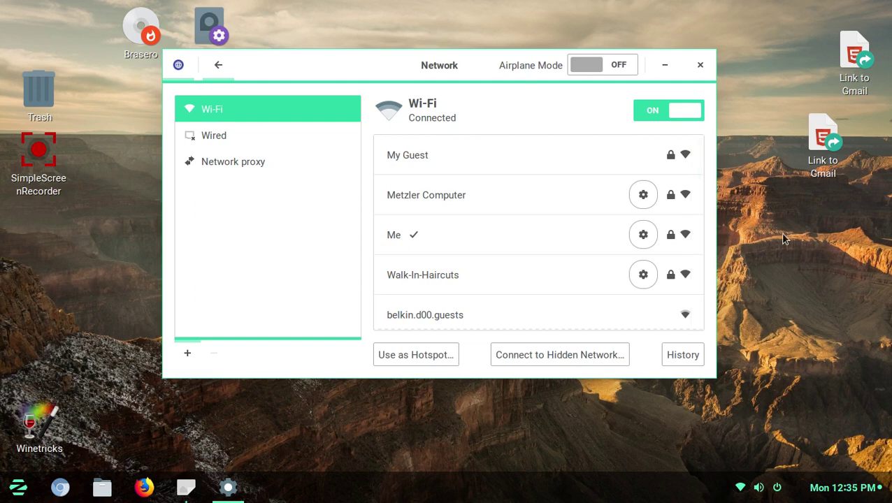
Step: Connect to the Metzler Computer Wi-Fi network, and try connecting to Walk-In-Haircuts but cancel its password request
click(417, 198)
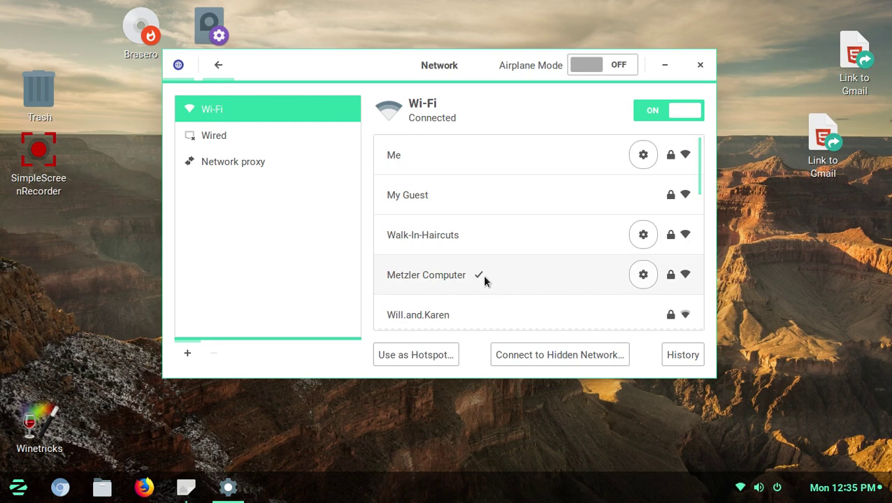
click(414, 235)
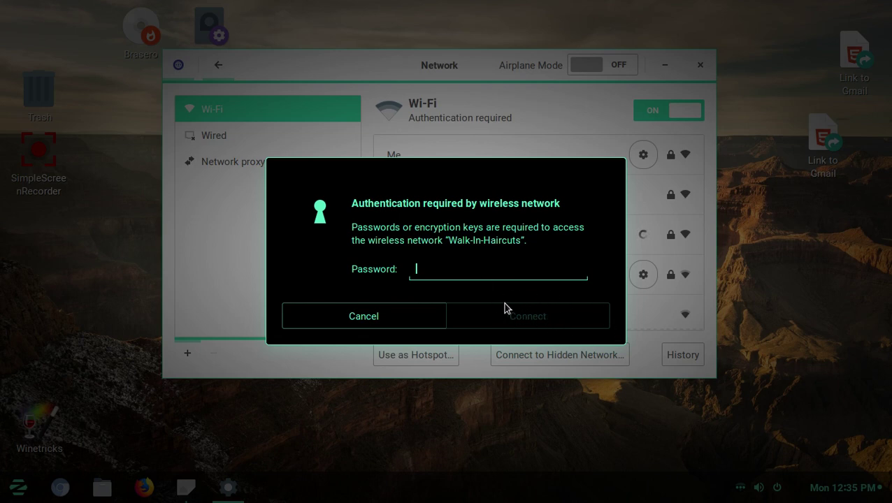
click(355, 308)
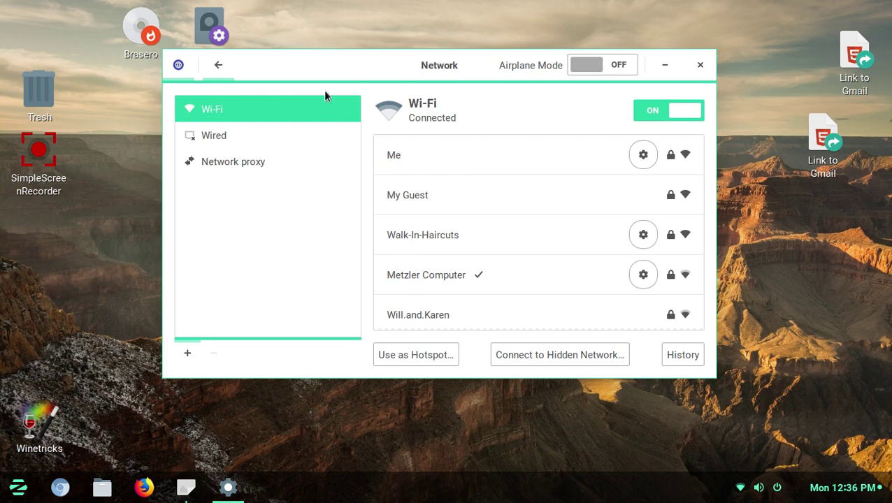
Step: Open Zorin Appearance and try the second, third and fifth desktop layouts, returning to the first layout
click(218, 67)
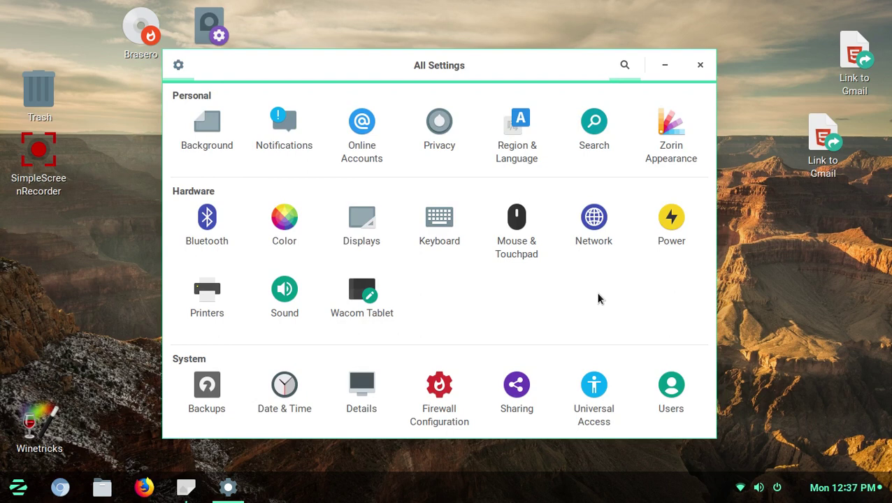
click(670, 146)
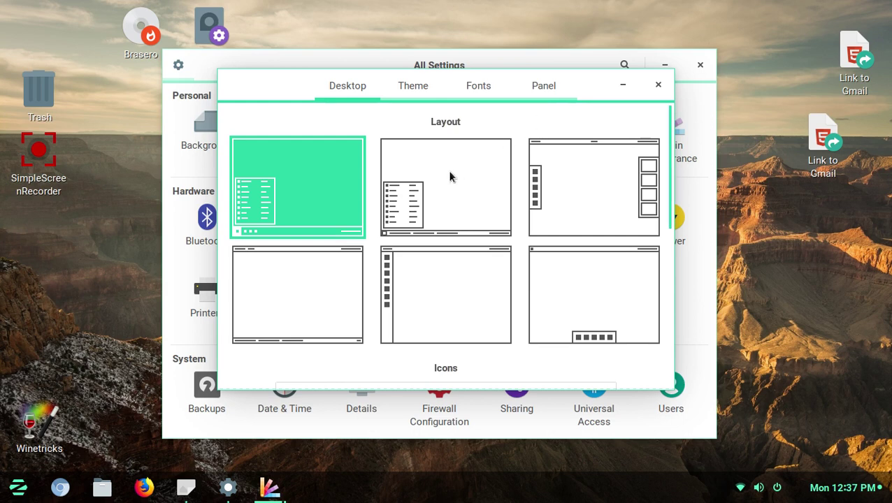
click(461, 184)
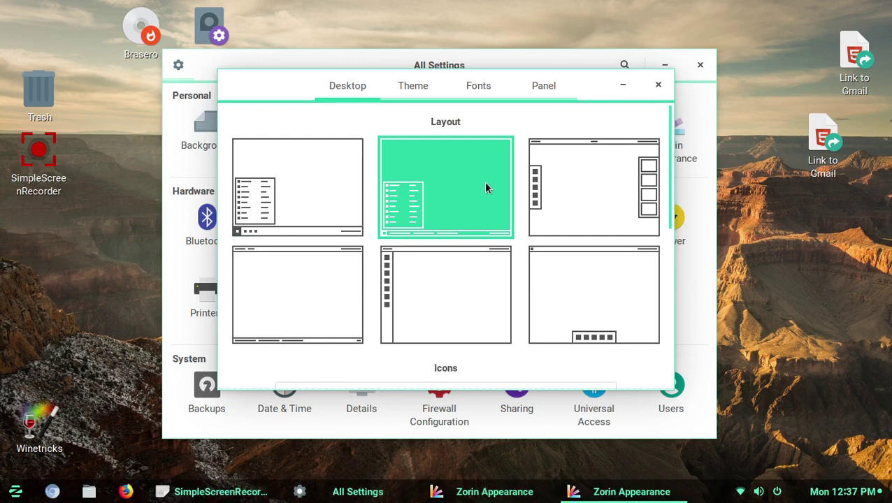
click(573, 190)
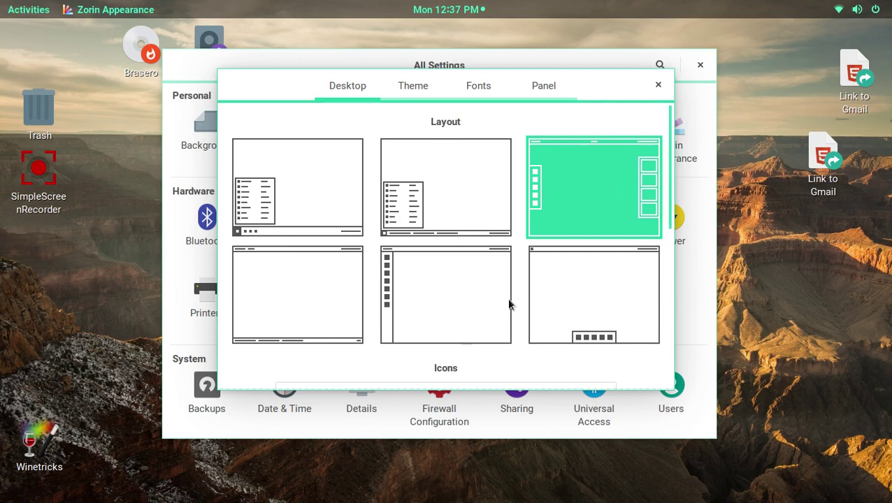
click(447, 269)
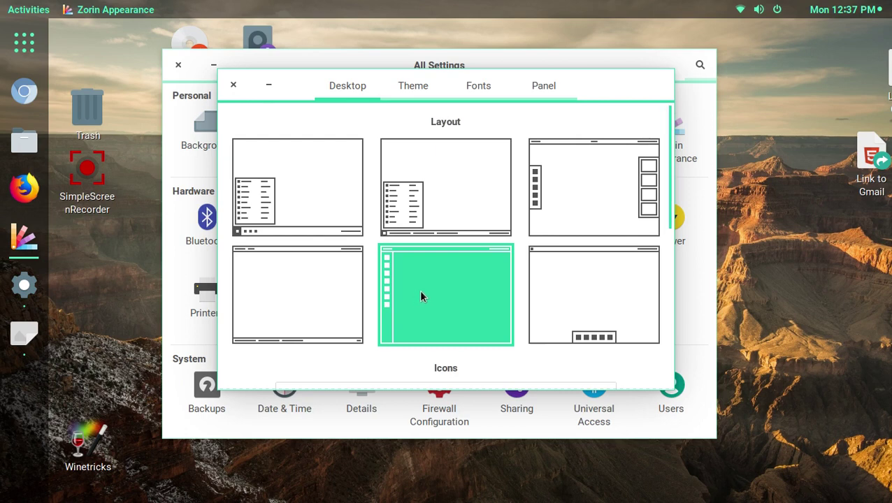
click(307, 194)
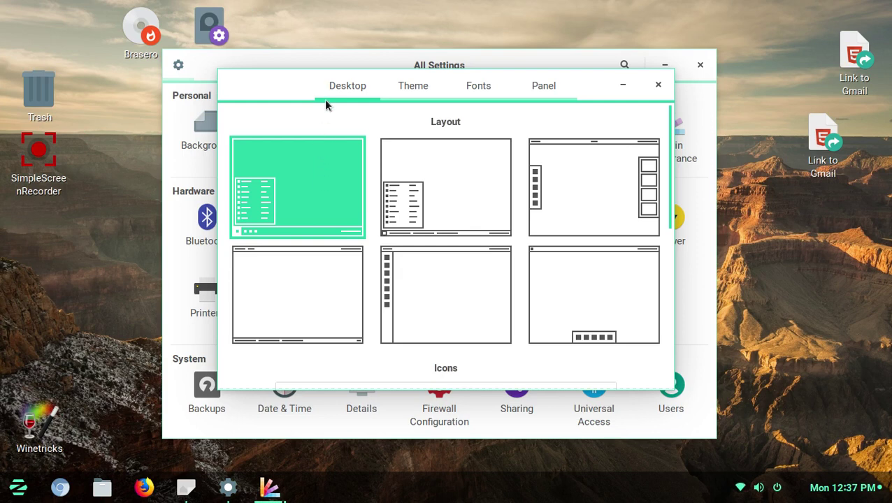
Step: Try the dark green Zorin theme and apply the light theme with the green accent
click(412, 86)
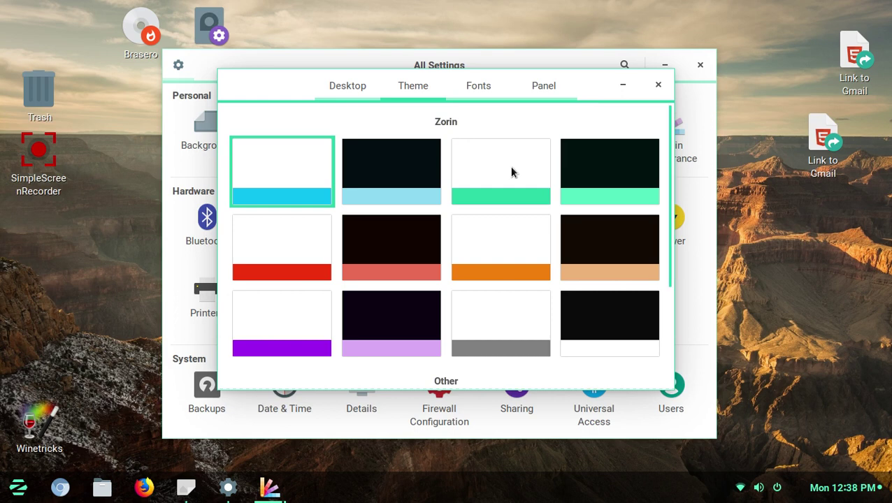
click(610, 166)
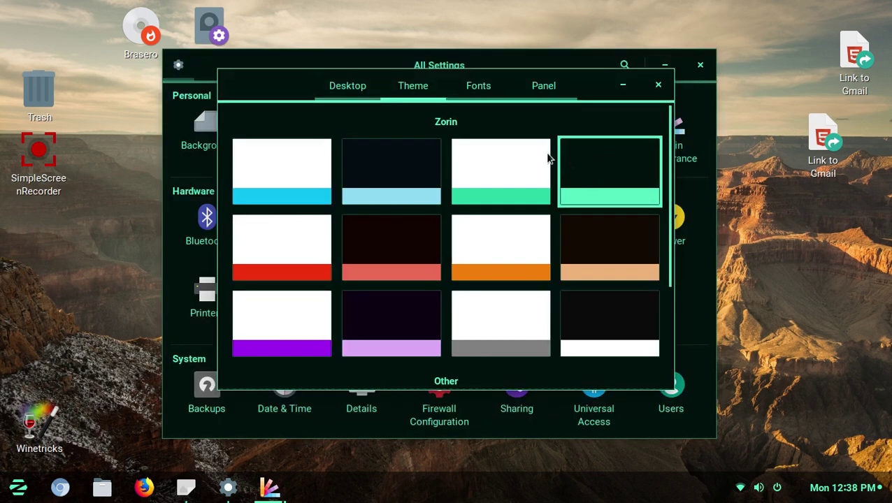
drag(303, 85, 276, 73)
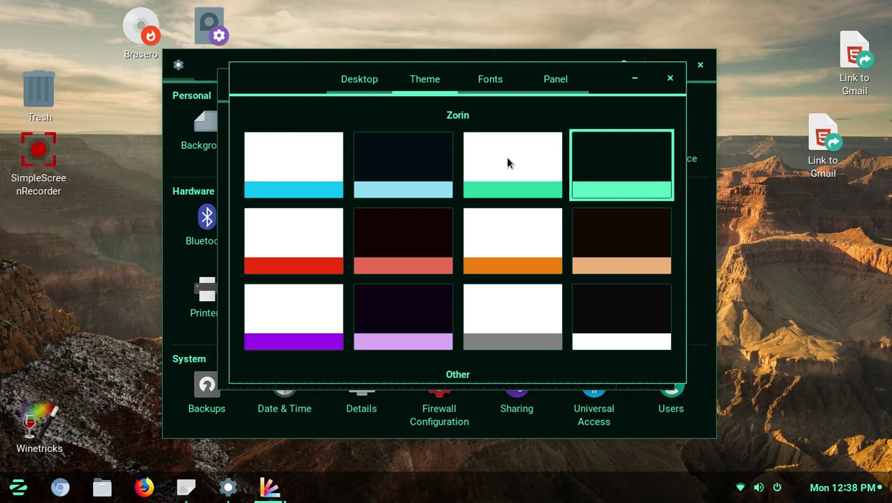
click(507, 163)
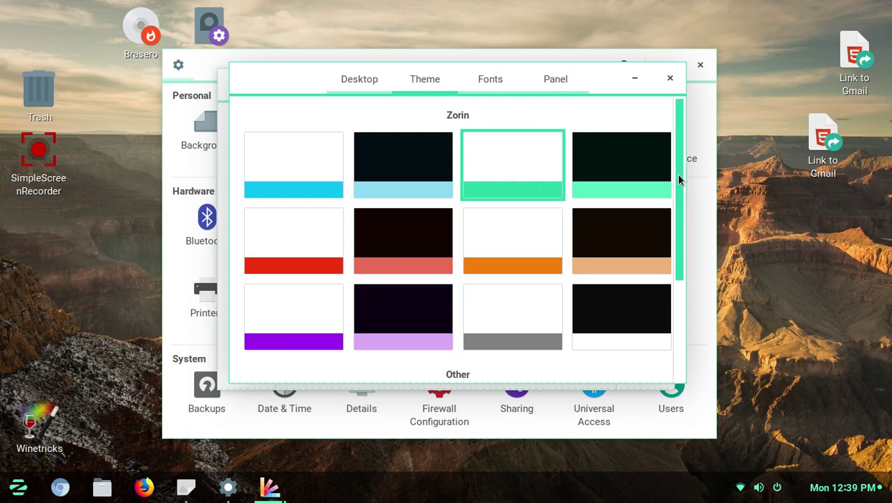
Step: Look through the other theme, desktop icon and font options, and close both Zorin Appearance windows
drag(677, 178, 673, 315)
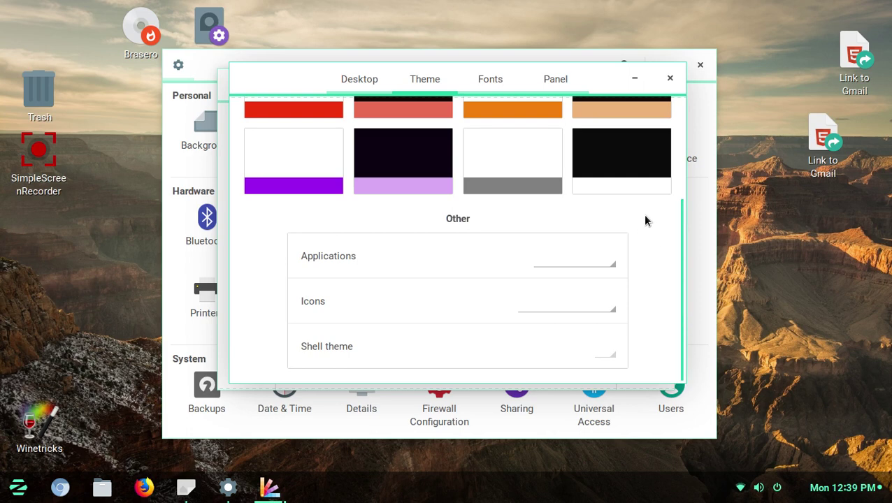
click(364, 83)
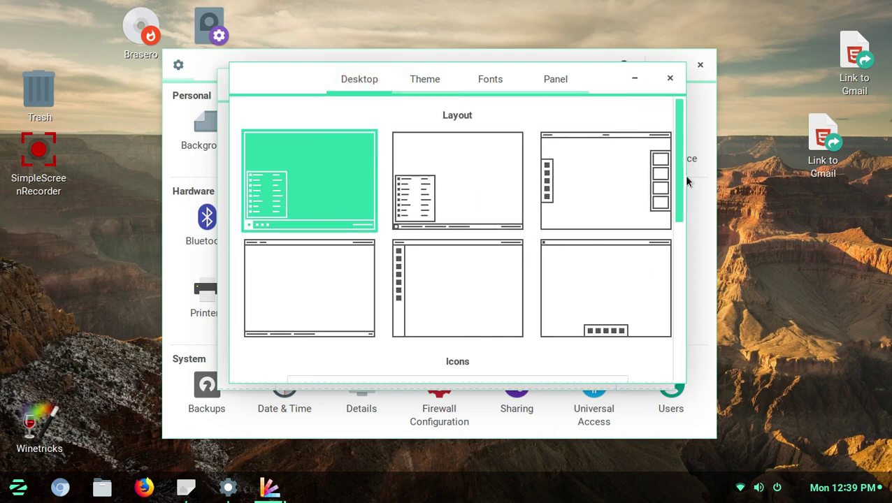
drag(677, 161, 674, 280)
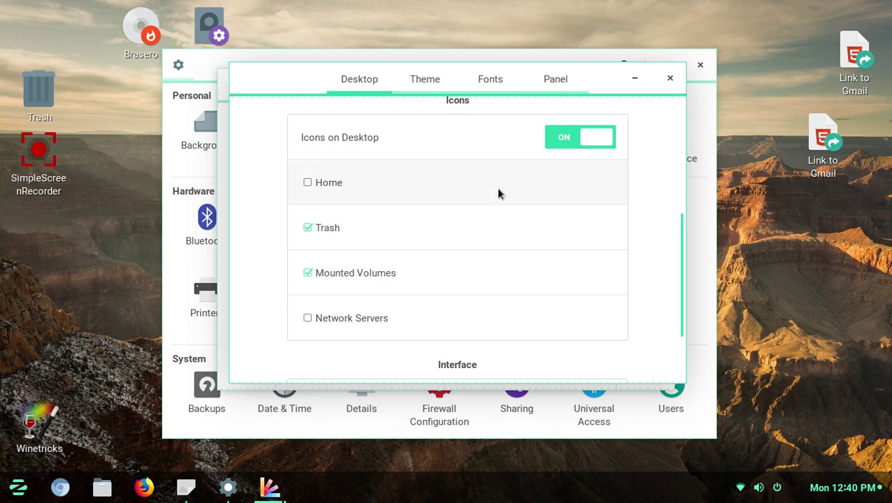
click(483, 80)
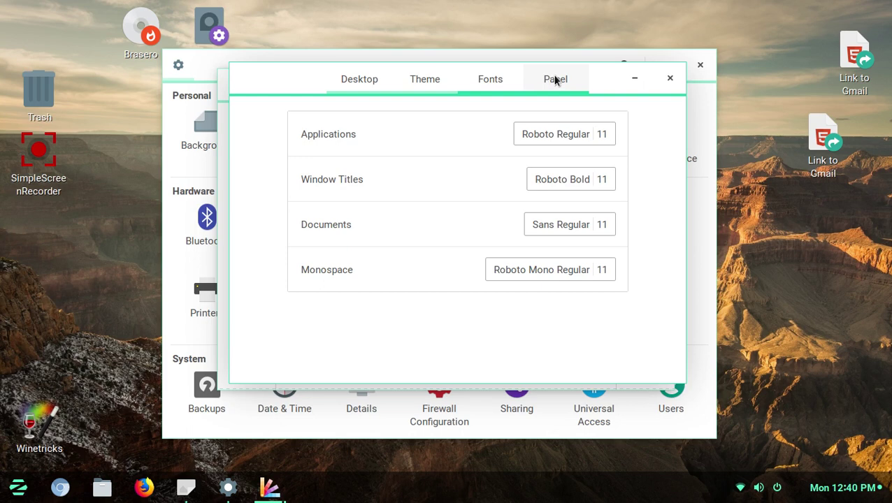
click(670, 81)
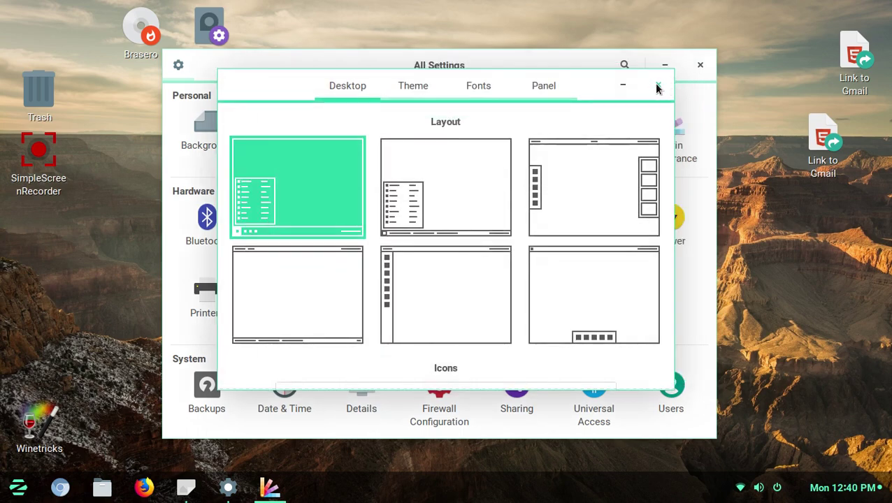
click(657, 86)
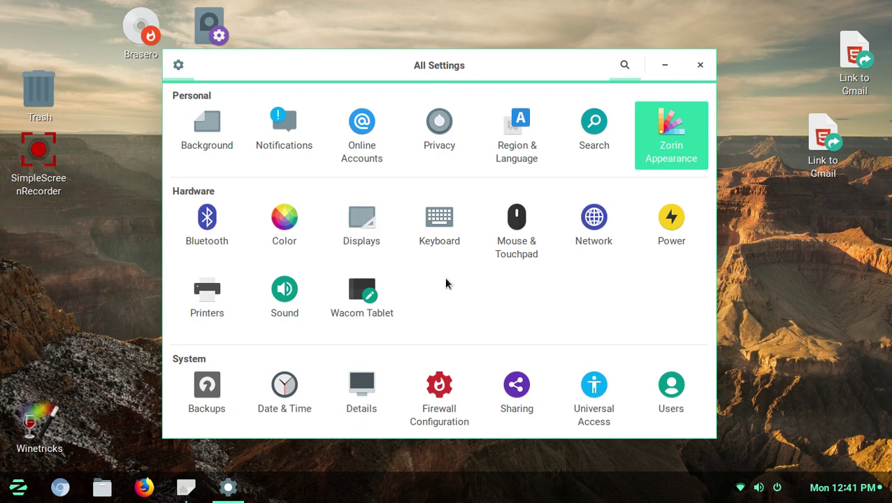
Step: View the Displays settings and return to the settings overview
click(361, 222)
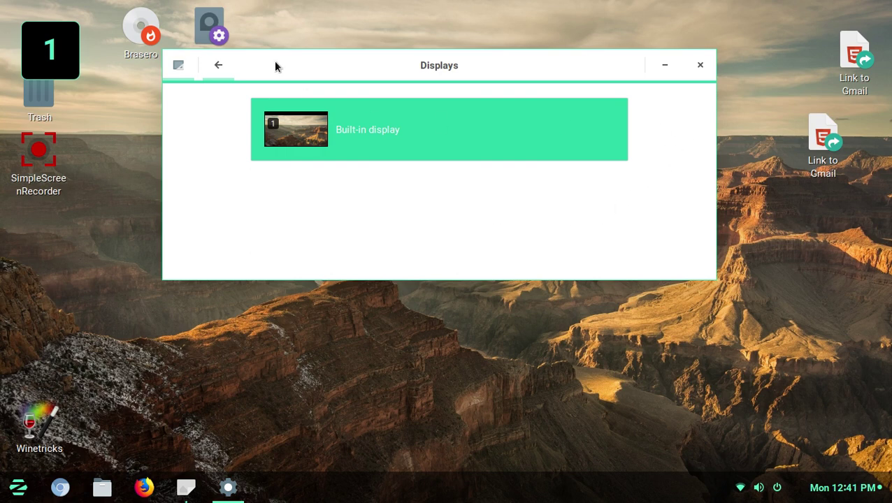
click(217, 67)
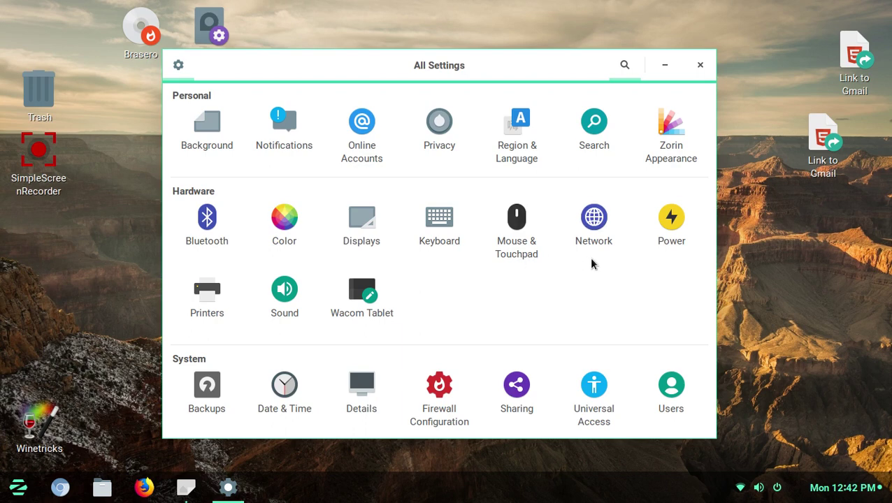
Step: Open the Power settings and switch dimming of the inactive screen on and back off
click(669, 221)
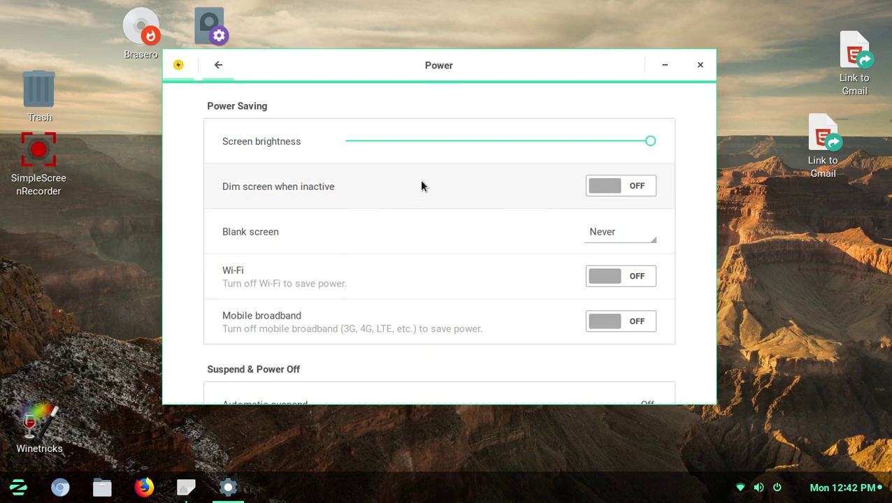
click(598, 189)
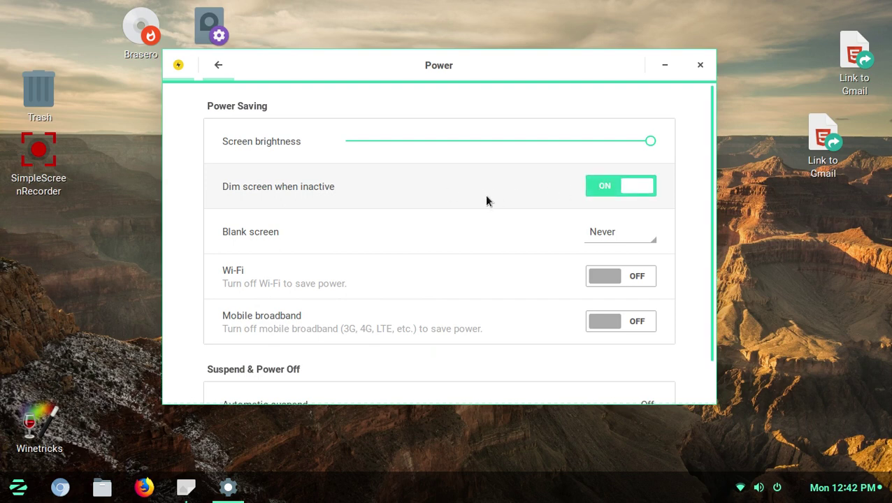
click(602, 187)
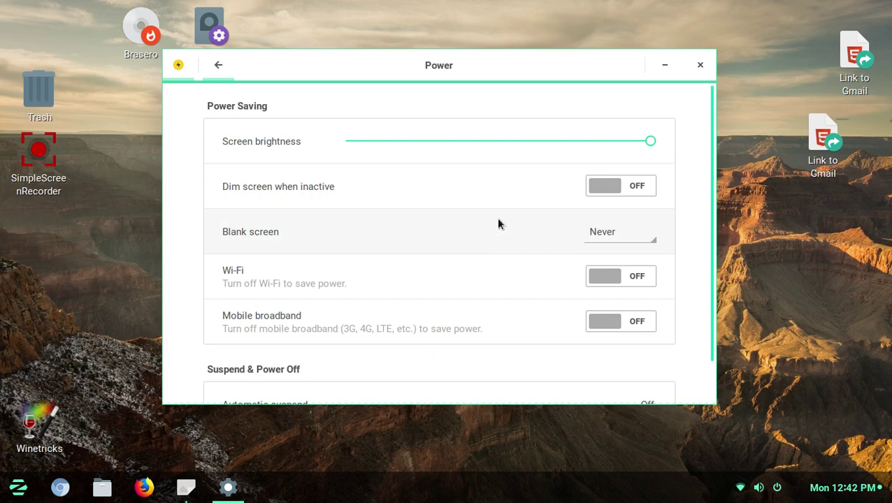
Step: View the Blank screen delay options, keep Never, and look over the Suspend & Power Off section
click(654, 243)
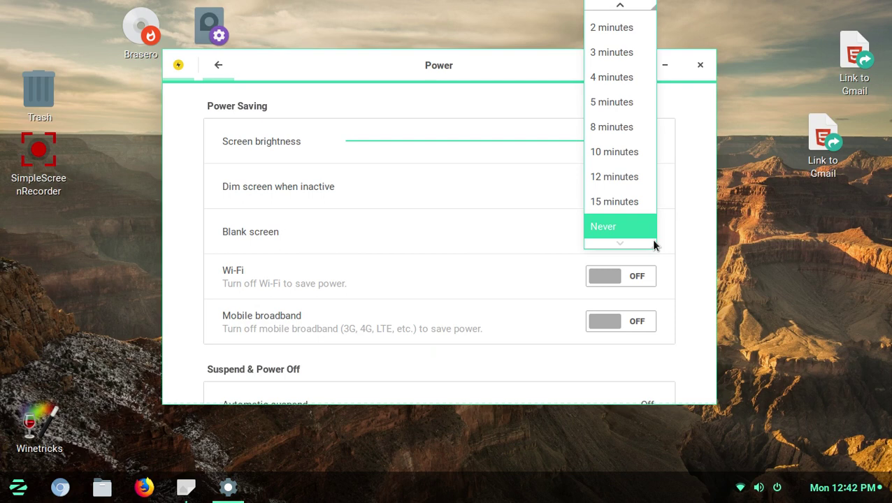
click(653, 241)
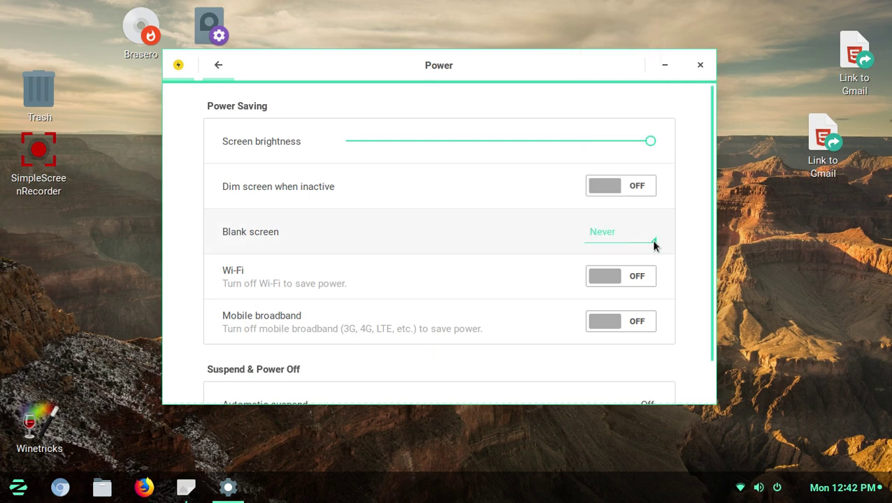
click(655, 244)
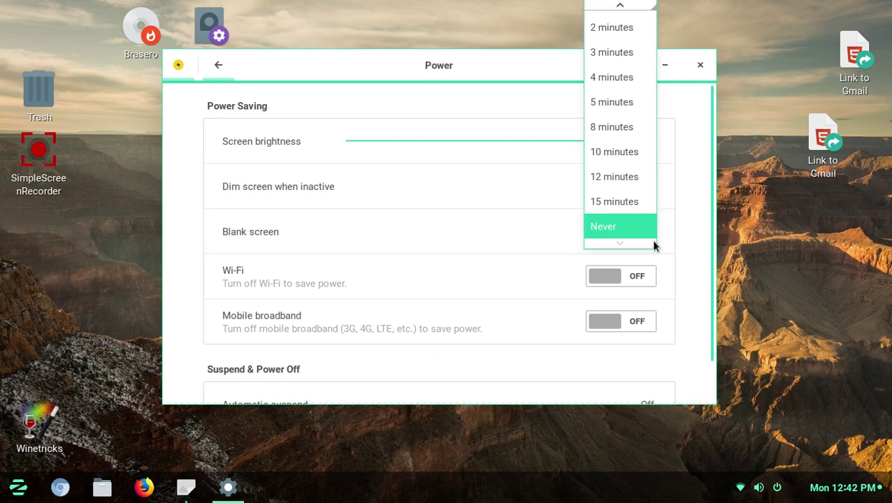
click(607, 226)
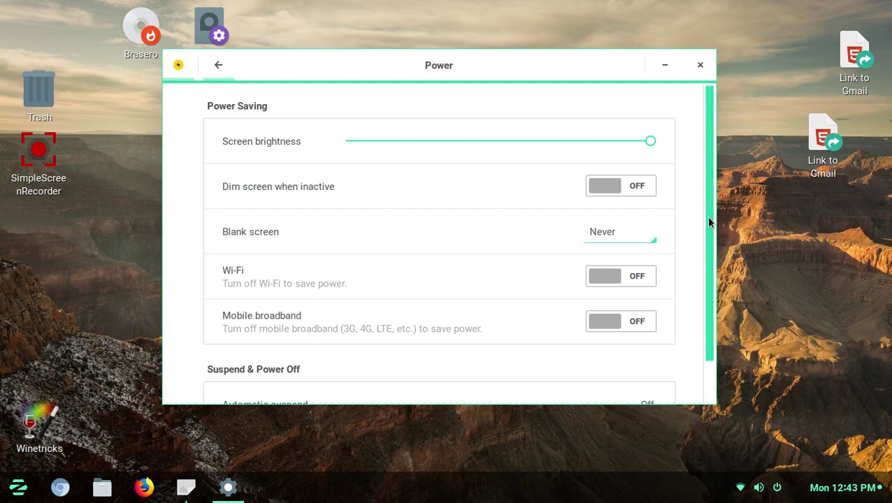
drag(706, 216, 714, 269)
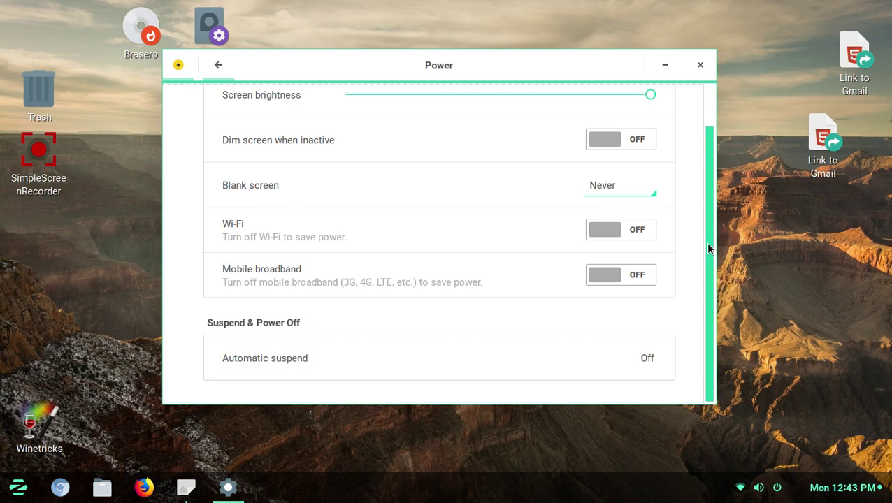
drag(707, 244, 709, 151)
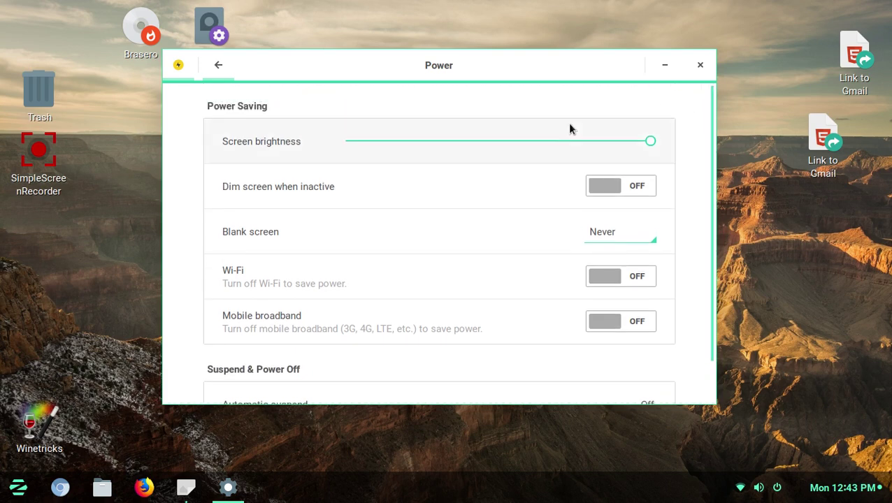
Step: Demonstrate the screen brightness control by lowering it and restoring it to maximum
drag(651, 141, 671, 140)
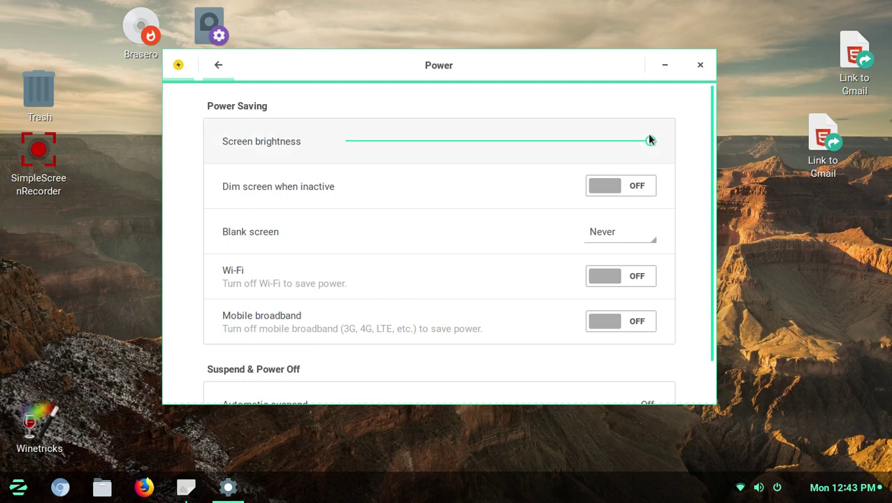
drag(649, 142, 500, 146)
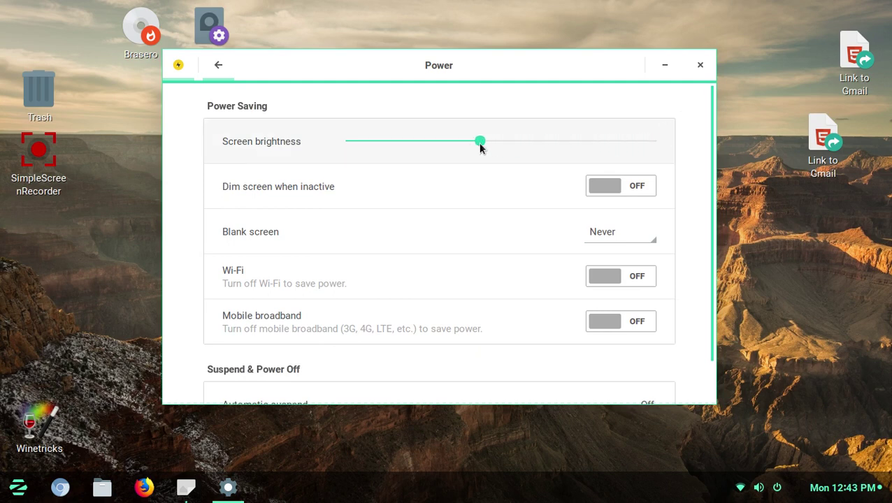
drag(371, 144, 686, 138)
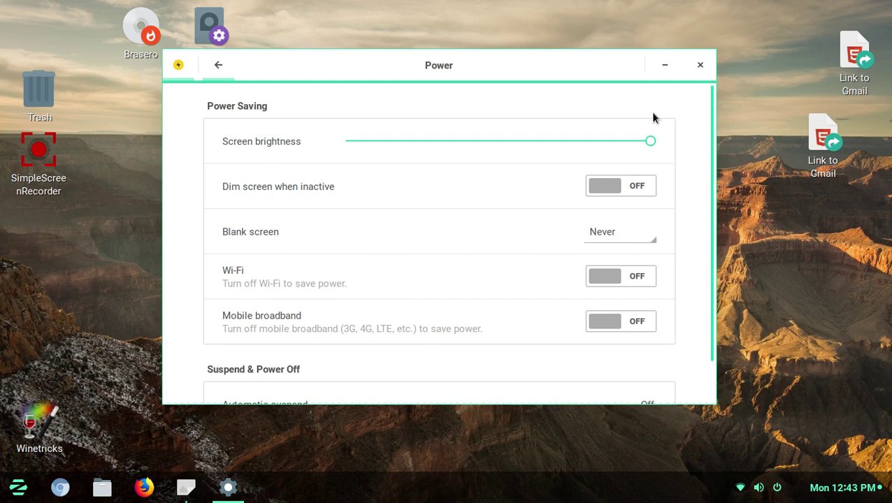
Step: Return to the settings overview and open the Date & Time settings
click(217, 66)
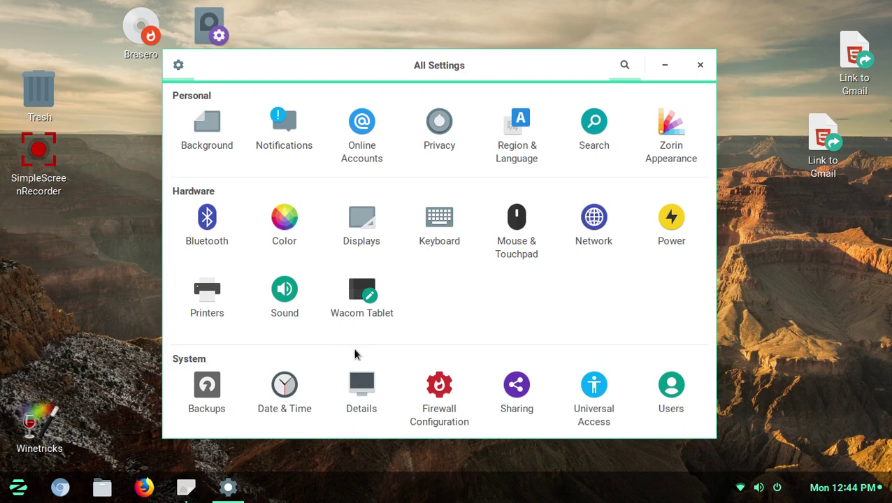
click(285, 385)
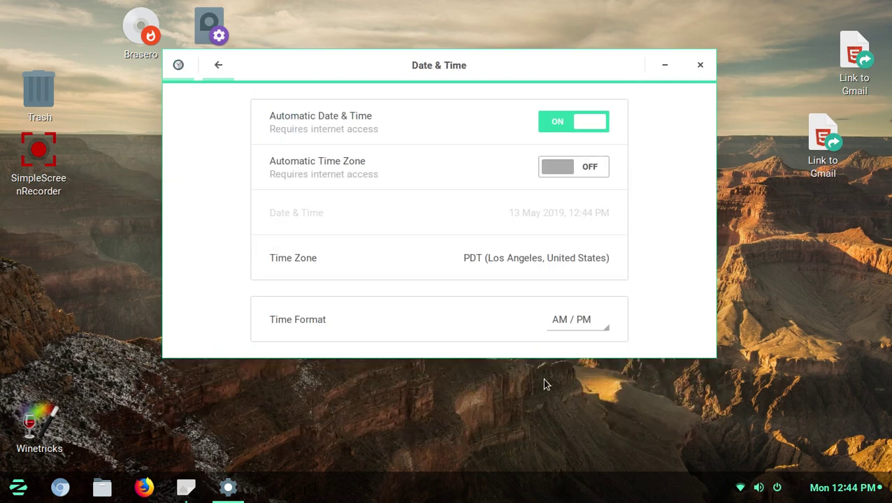
Step: View the Time Format options, keep AM / PM, and return to the settings overview
click(605, 329)
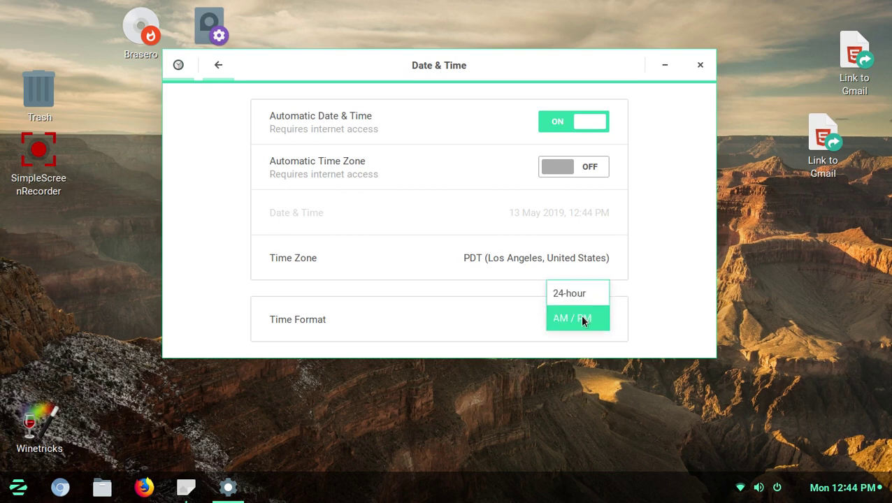
click(582, 322)
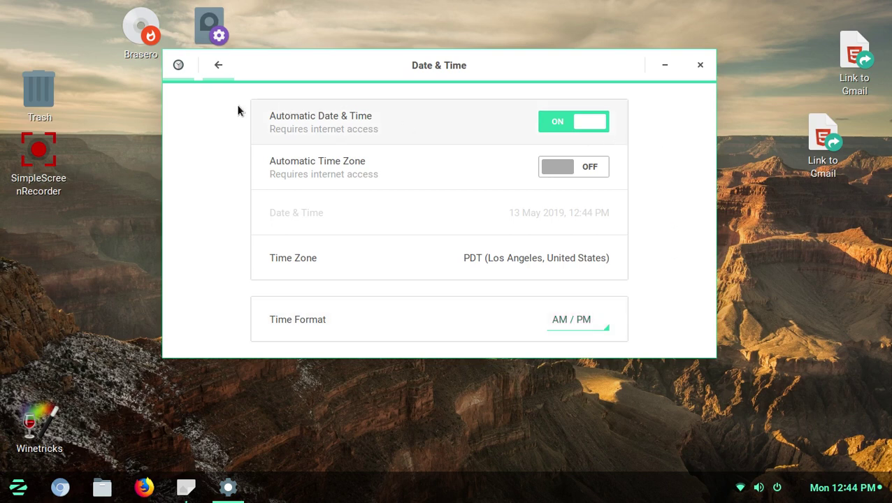
click(217, 66)
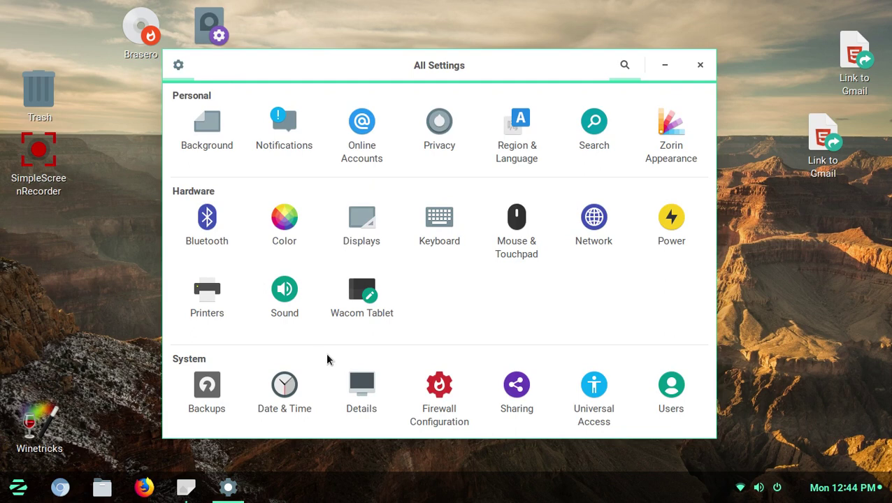
Step: Open the Details settings and review the default applications, keeping VLC media player for Video
click(361, 386)
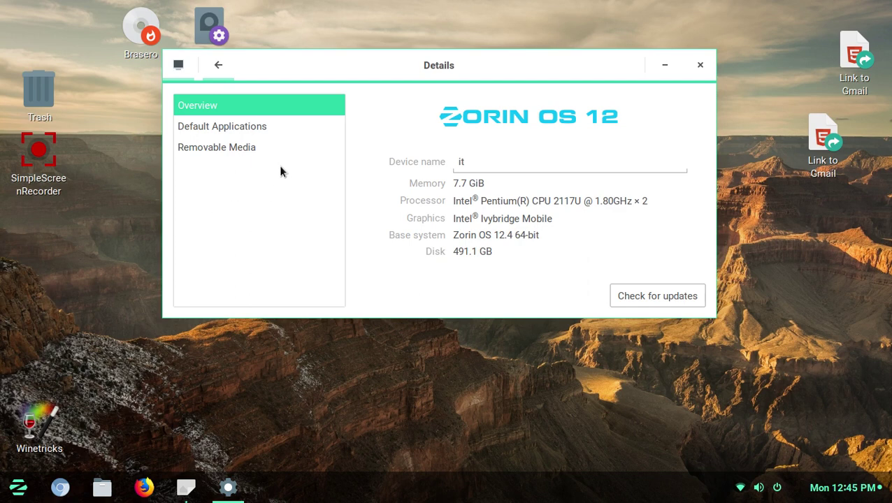
click(215, 130)
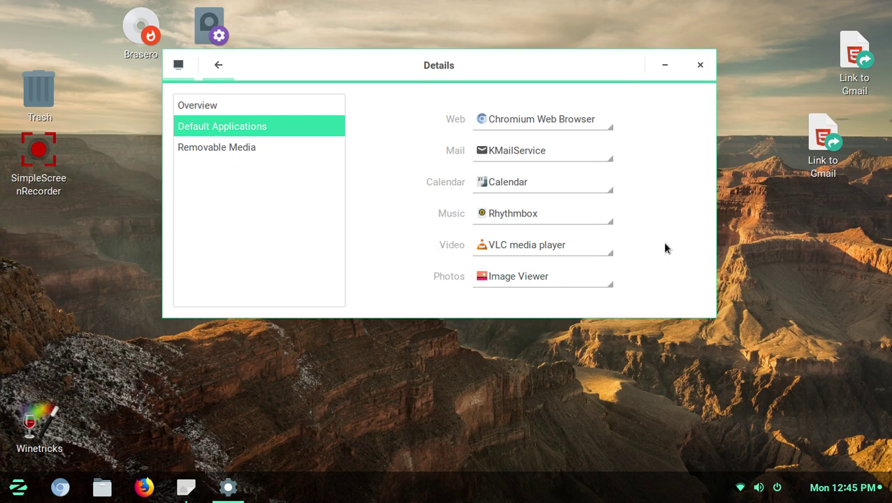
click(610, 256)
click(610, 256)
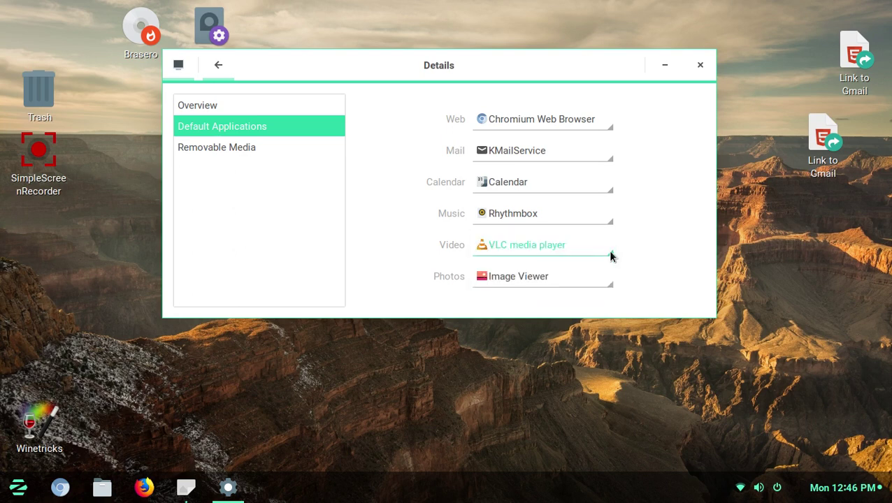
click(610, 256)
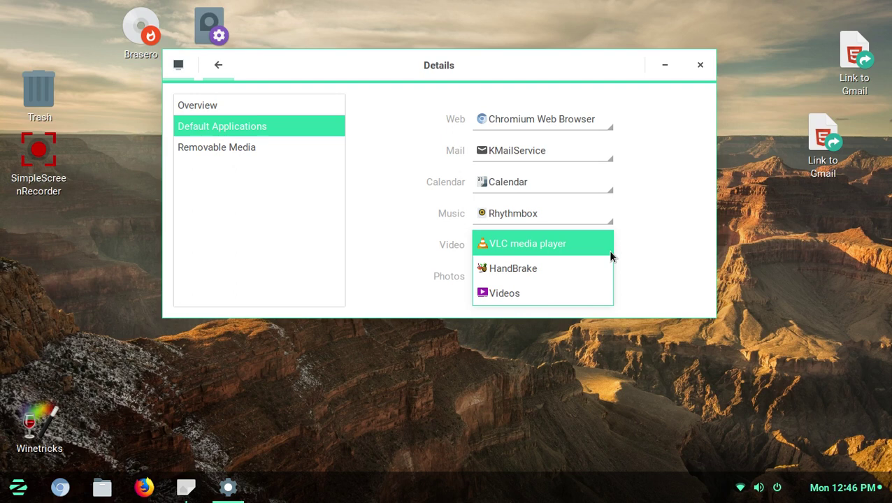
click(569, 243)
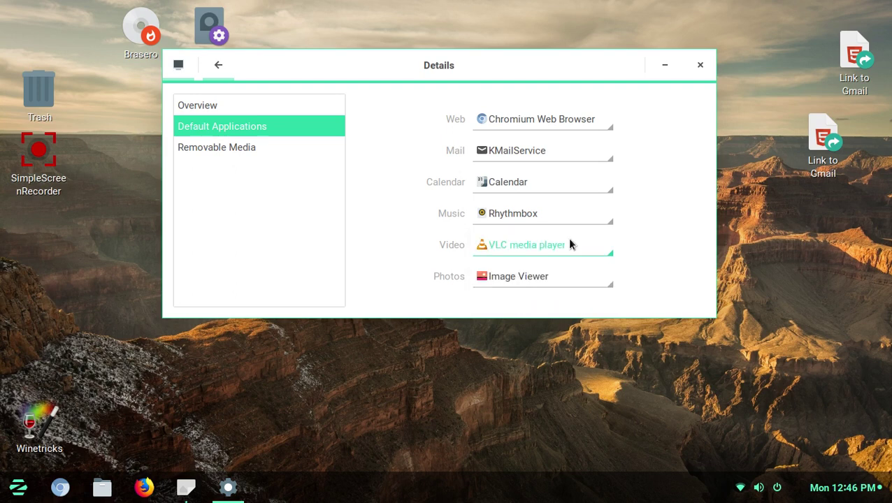
Step: Look over how removable media is handled in the Details settings and return to the settings overview
click(210, 149)
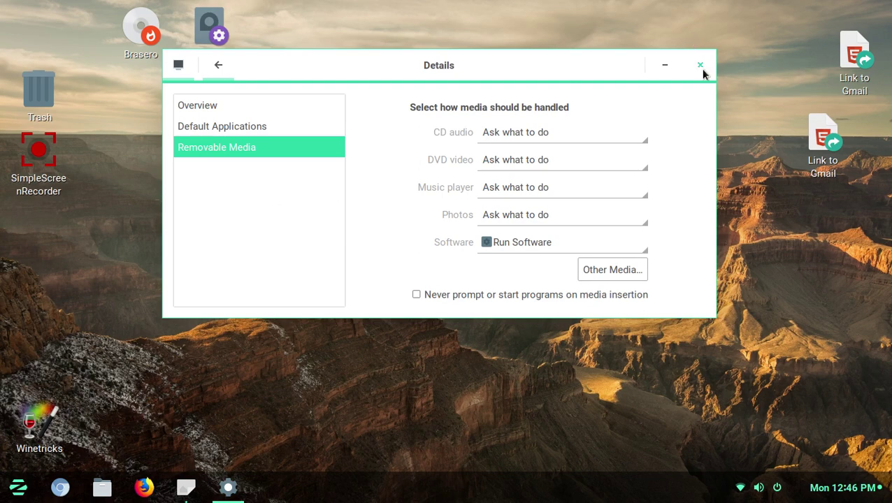
click(218, 66)
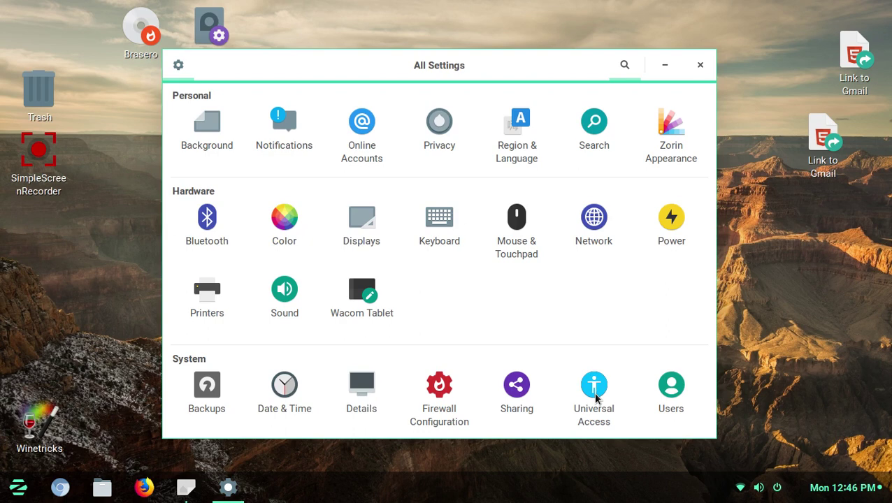
Step: Open the Users settings and unlock them for changes by authenticating with the account password
click(670, 385)
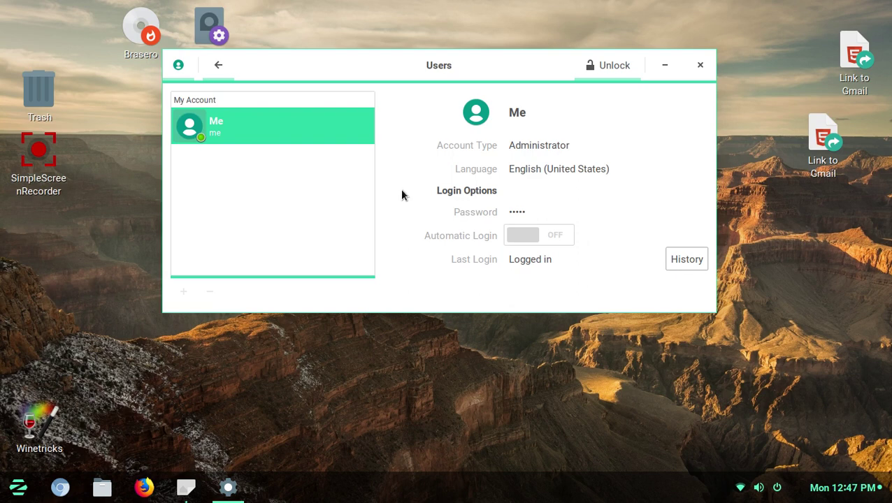
click(612, 65)
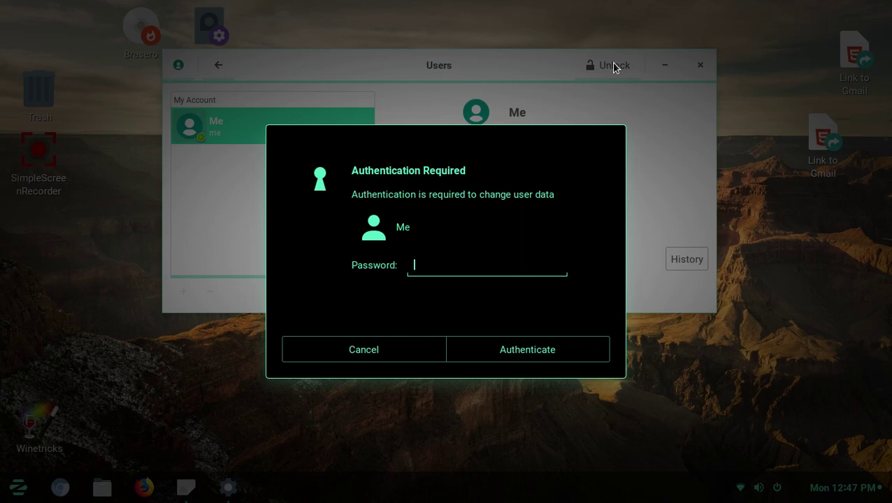
text(*)
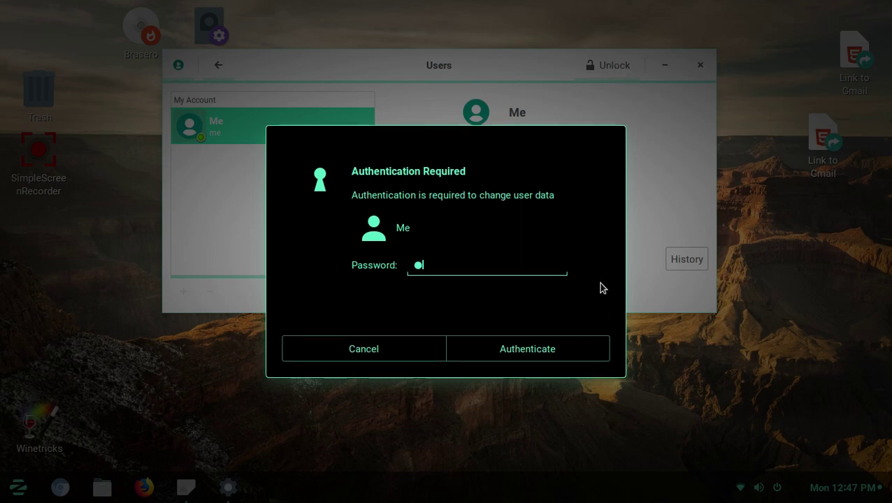
click(553, 354)
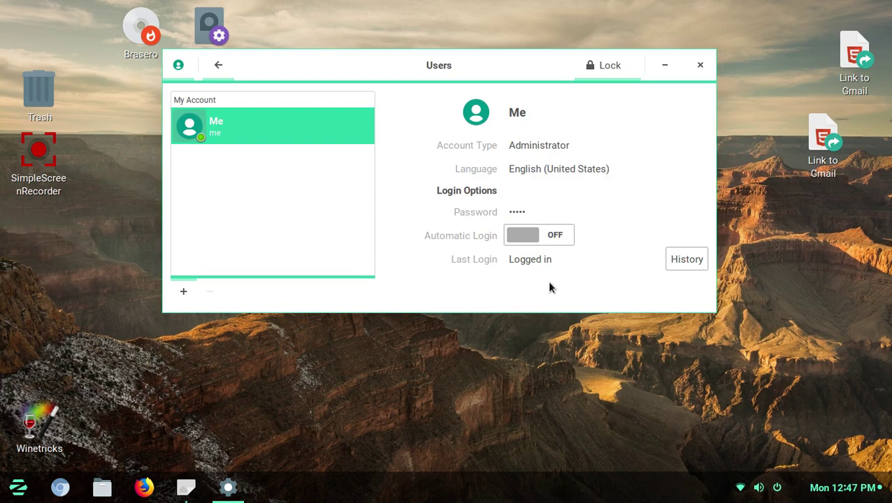
Step: Show the Change Password form for the administrator account, cancel it, and return to the settings overview
click(510, 213)
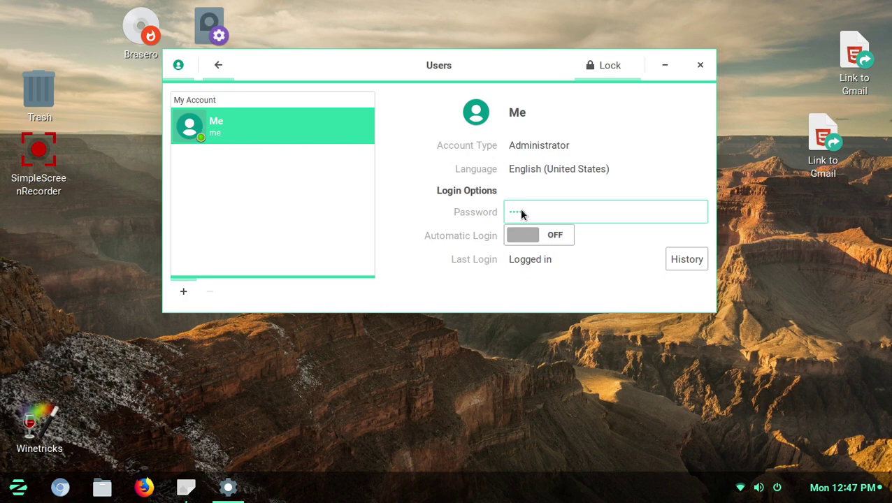
click(519, 208)
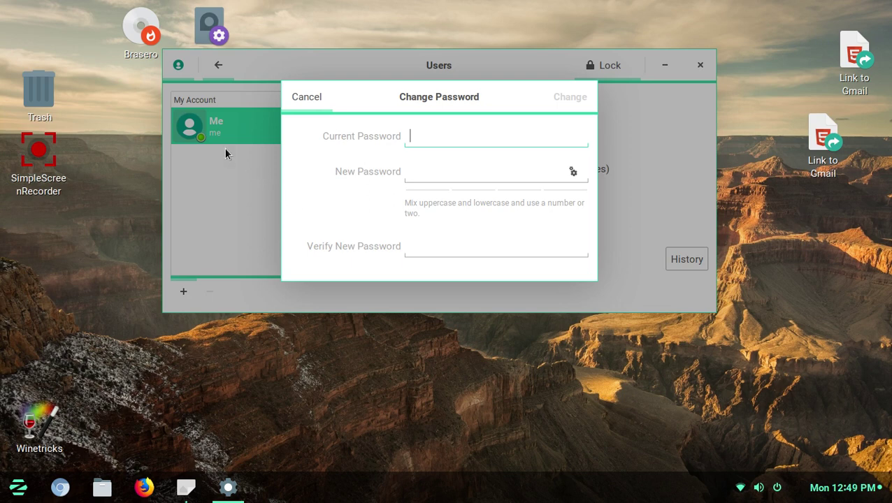
click(301, 99)
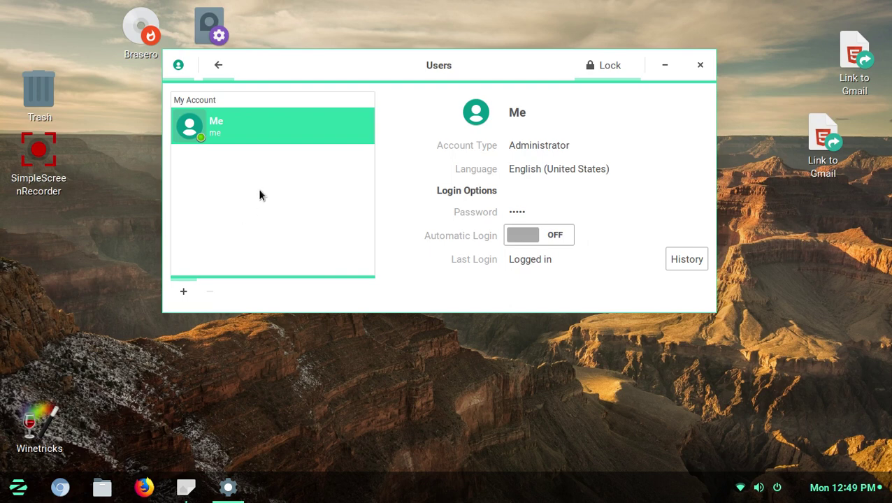
click(178, 65)
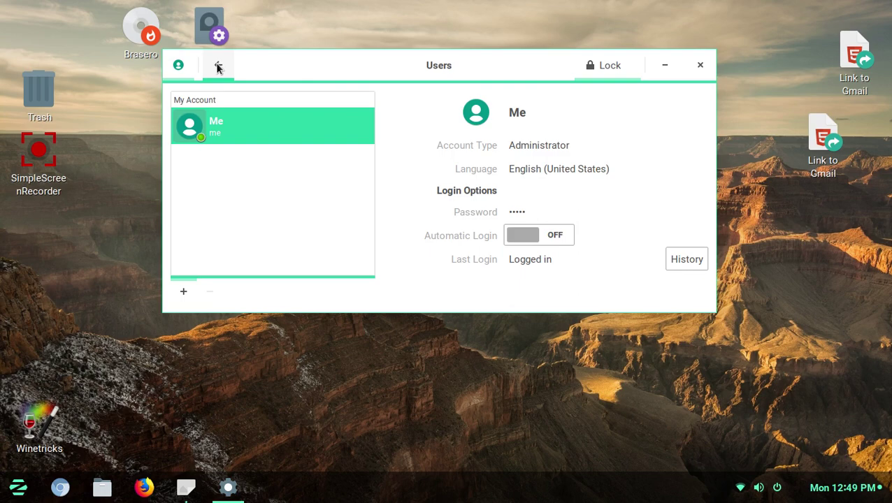
click(217, 66)
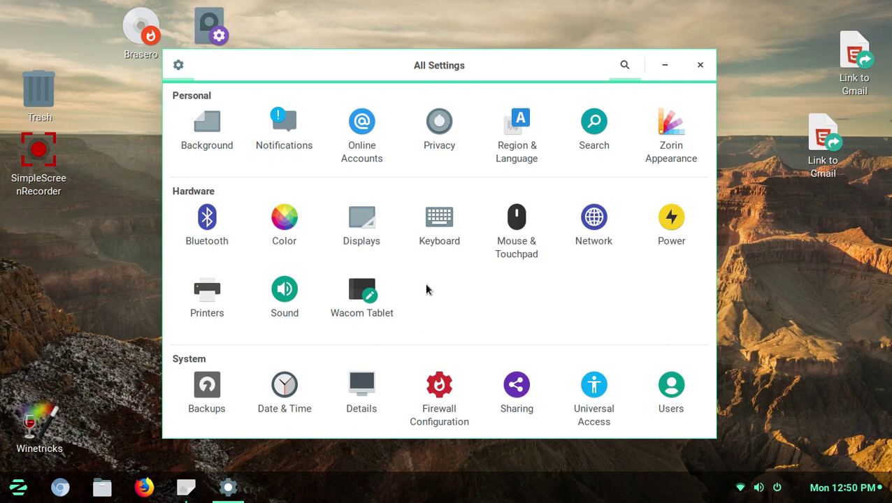
Step: Open the Sound settings, examine the output and input devices, and return to the settings overview
click(282, 292)
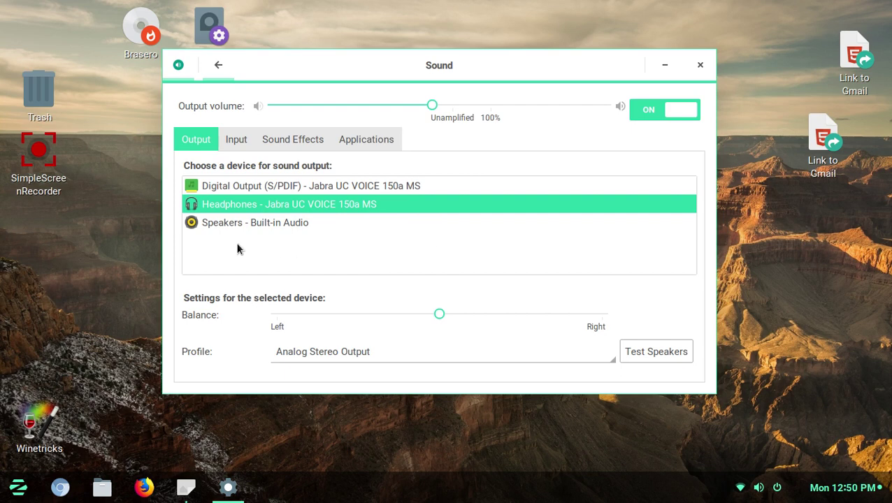
click(236, 141)
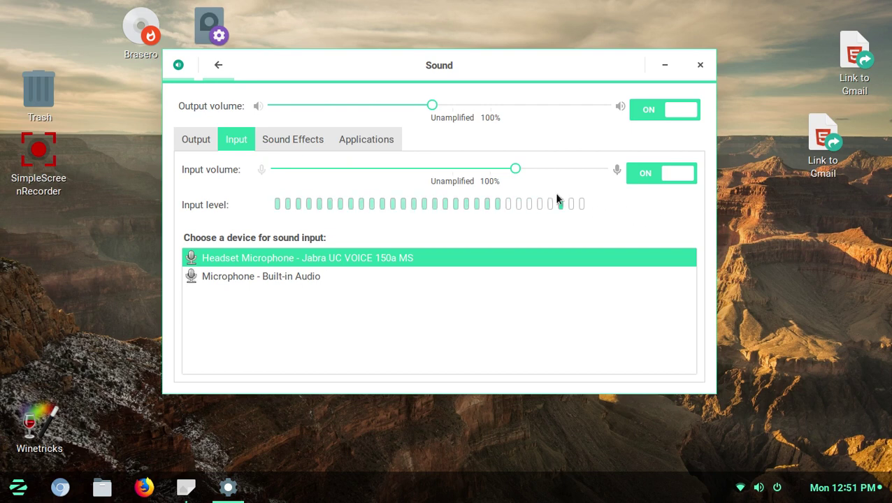
click(217, 66)
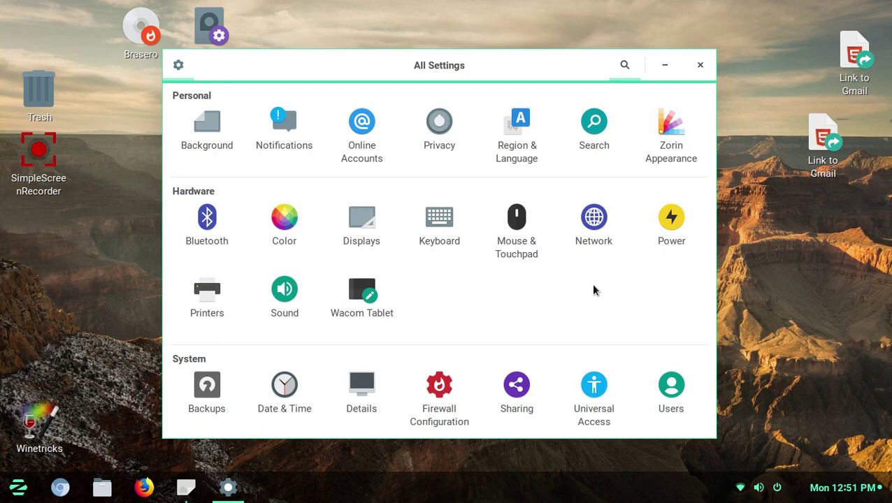
Step: View the Mouse & Touchpad settings and close the settings window
click(515, 219)
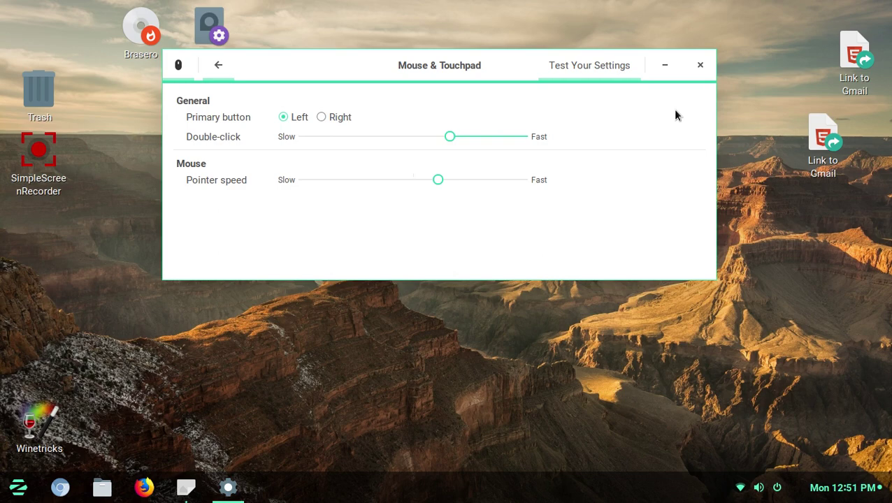
click(697, 64)
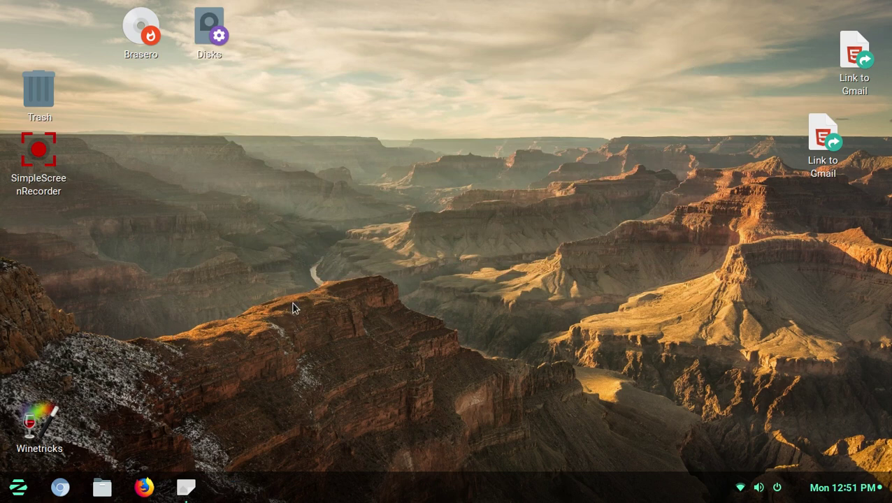
Step: Show the launcher options for Chromium, open the browser to view its new tab page, and close it again
right_click(60, 492)
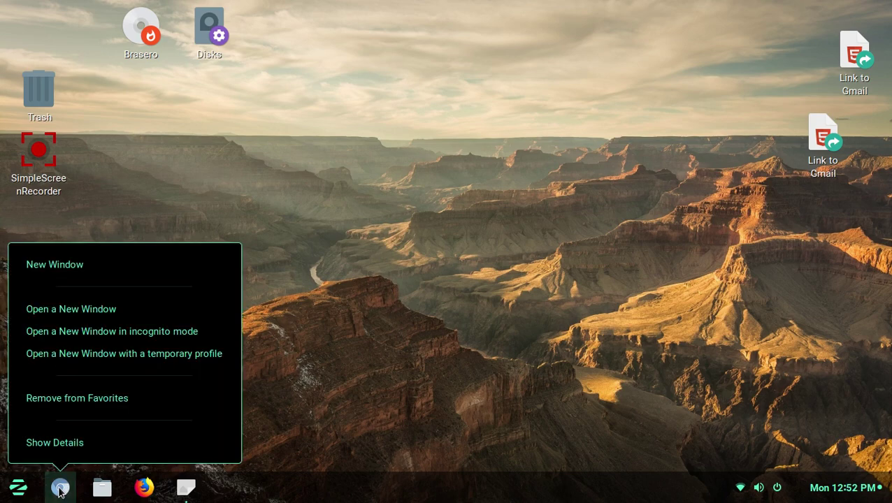
click(60, 492)
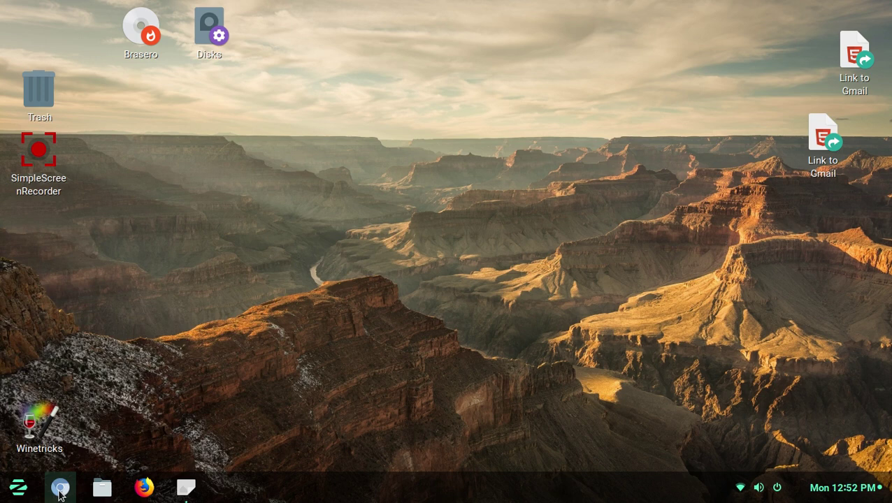
click(59, 493)
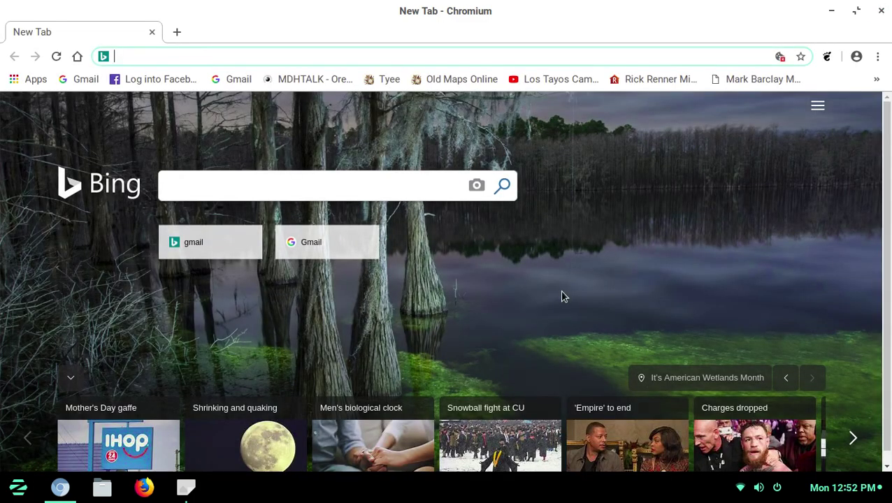
click(882, 13)
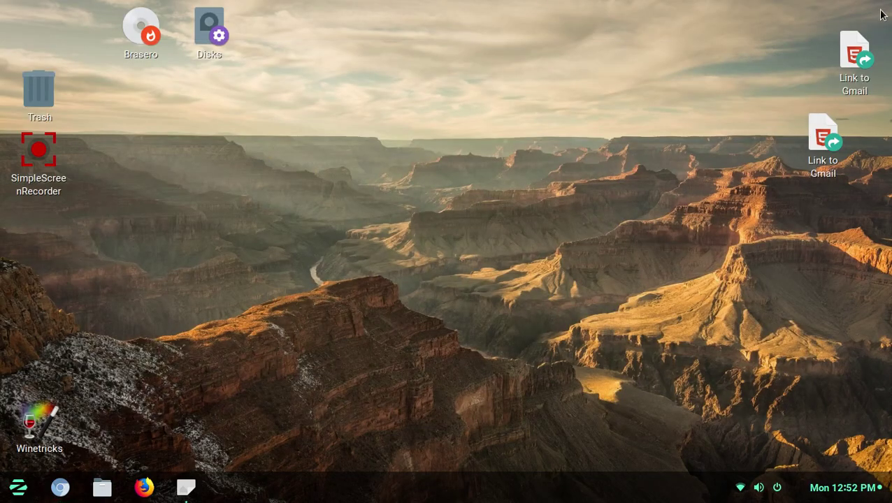
Step: Switch to Firefox, search Bing for YouTube, and open the YouTube website from the results
click(143, 491)
click(144, 487)
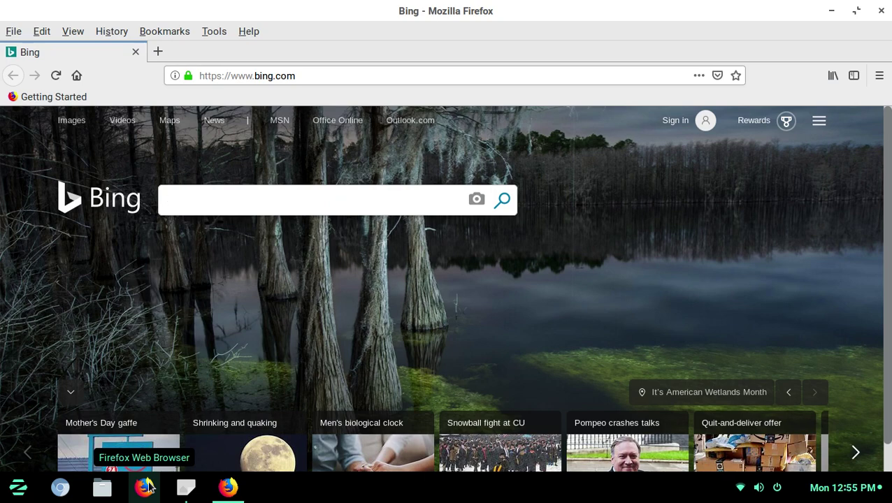
text(Youtube)
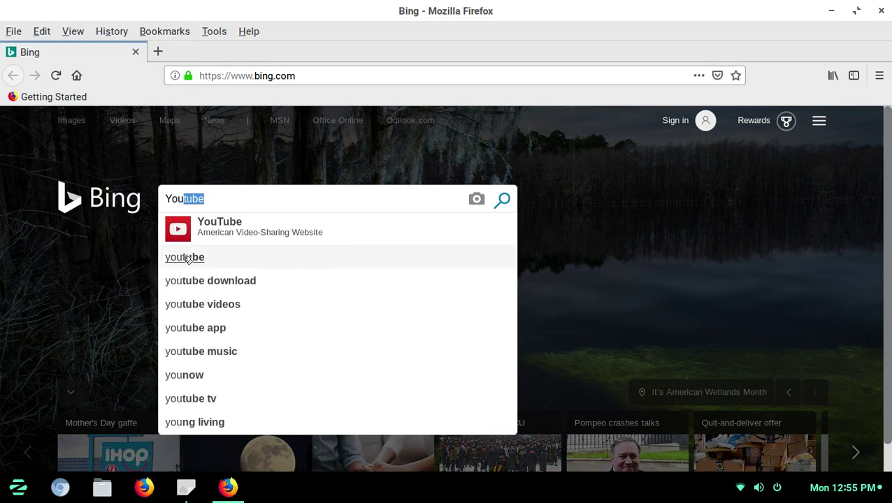
click(219, 224)
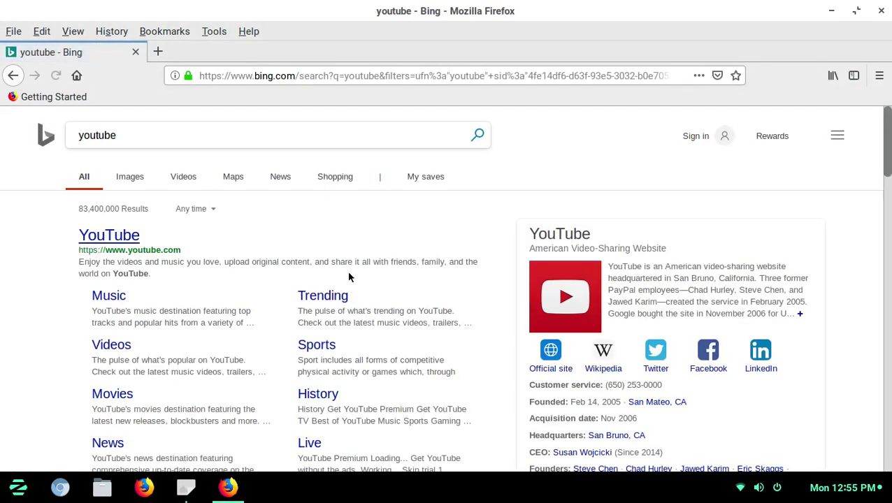
click(128, 240)
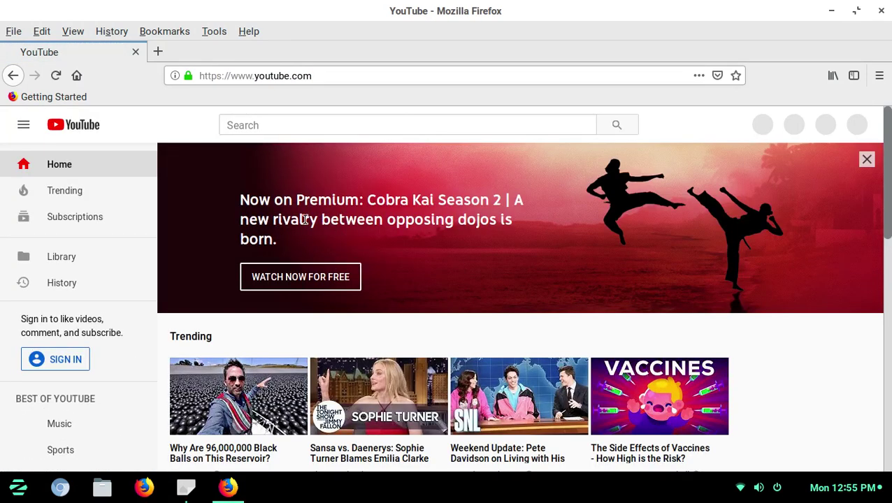
Step: Search YouTube for "westerns 1955" and open the video "Shotgun (1955 western)"
click(284, 125)
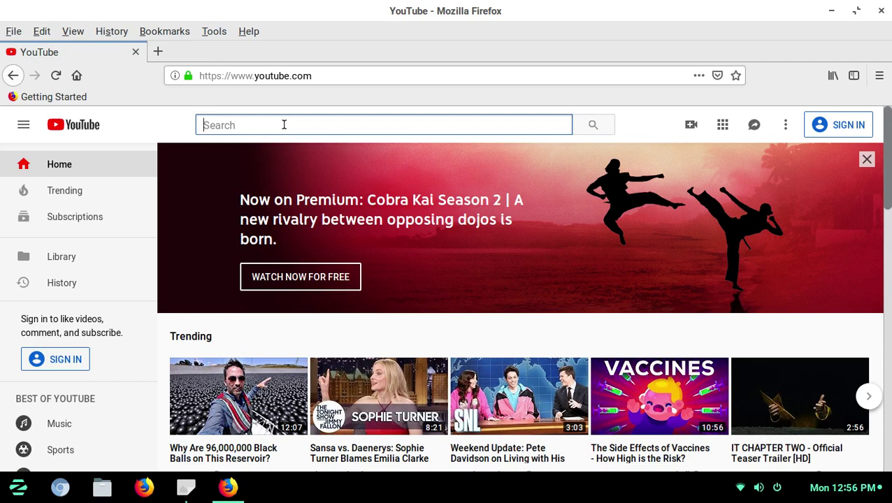
text(West)
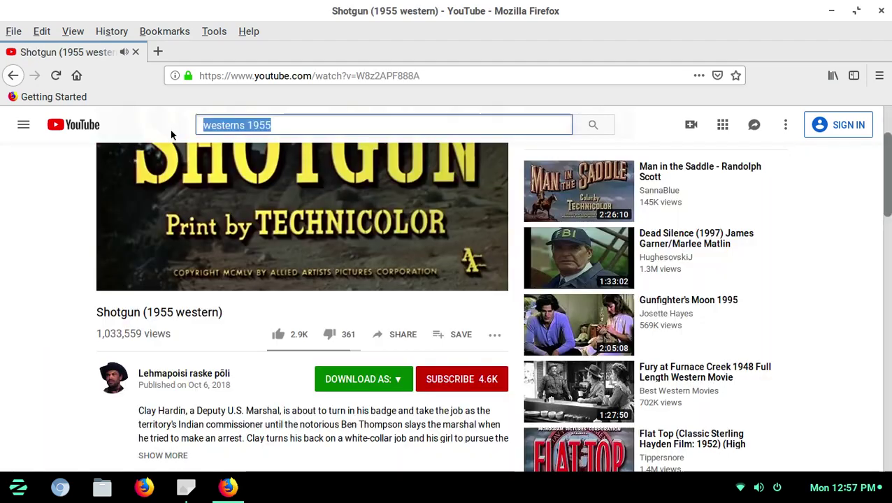
Step: Search YouTube for "eplace fuel pump" and open the video "How to Replace a Fuel Pump in Your Car"
text(eplace )
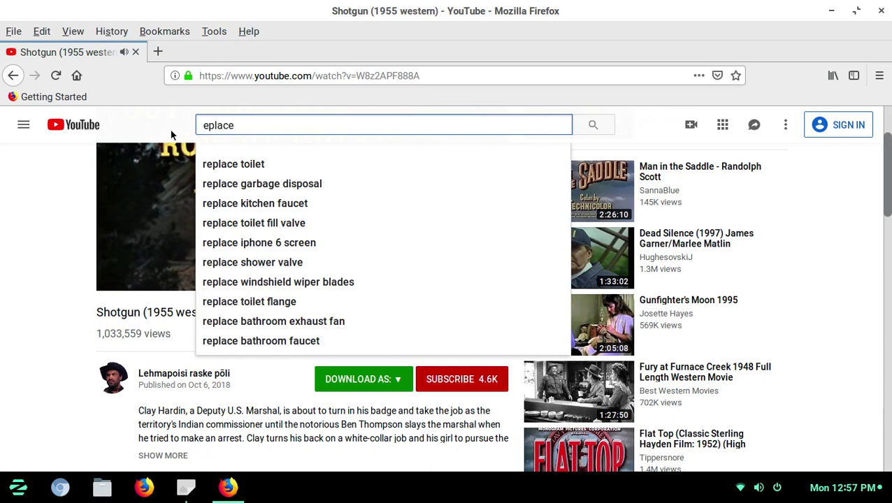
text(fu)
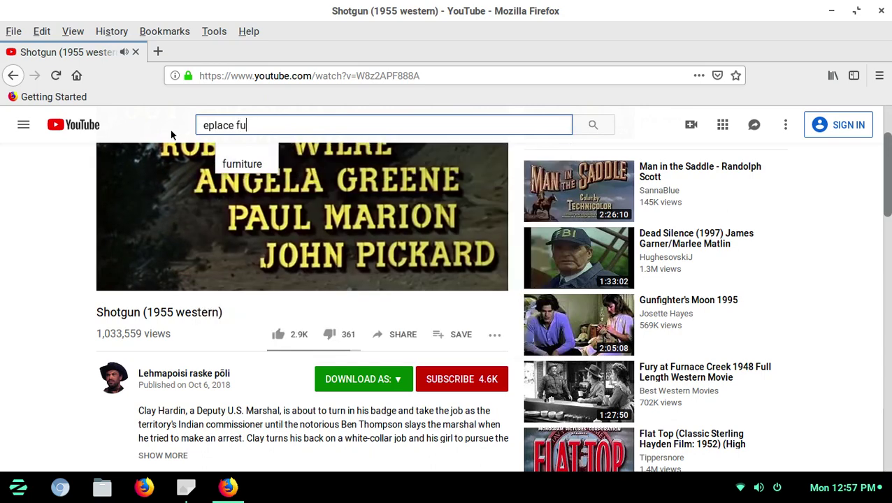
text(el p)
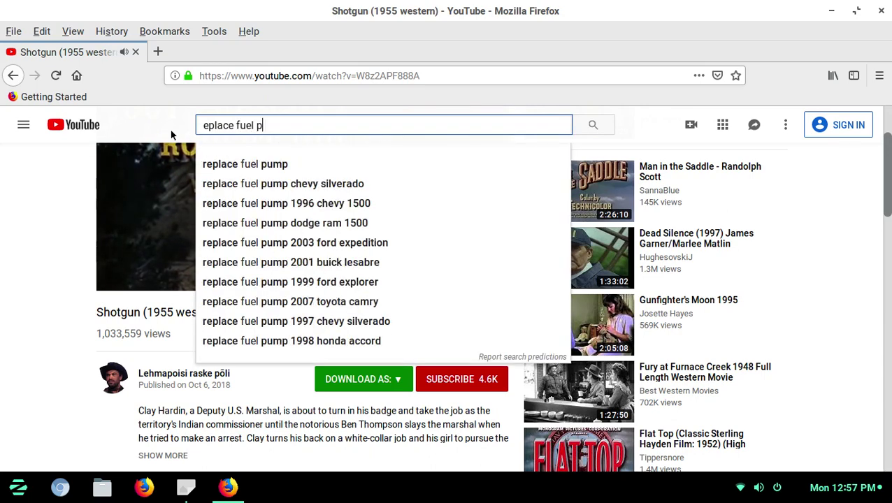
text(ump)
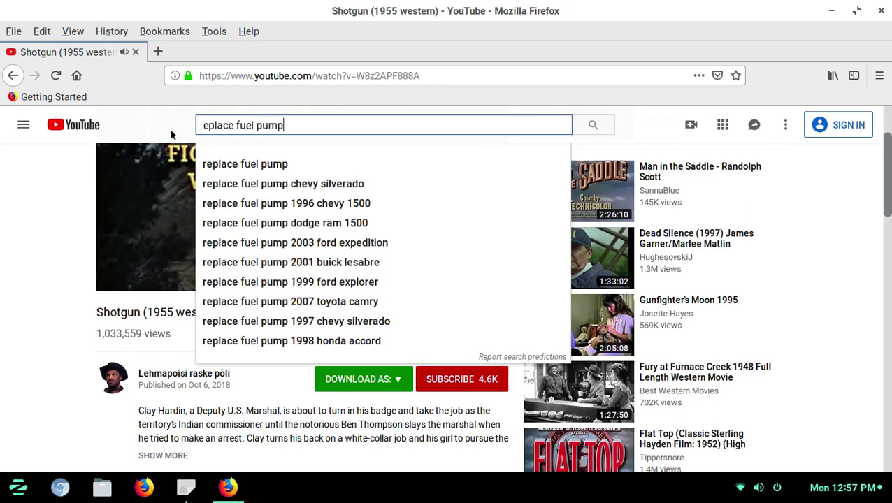
key(Return)
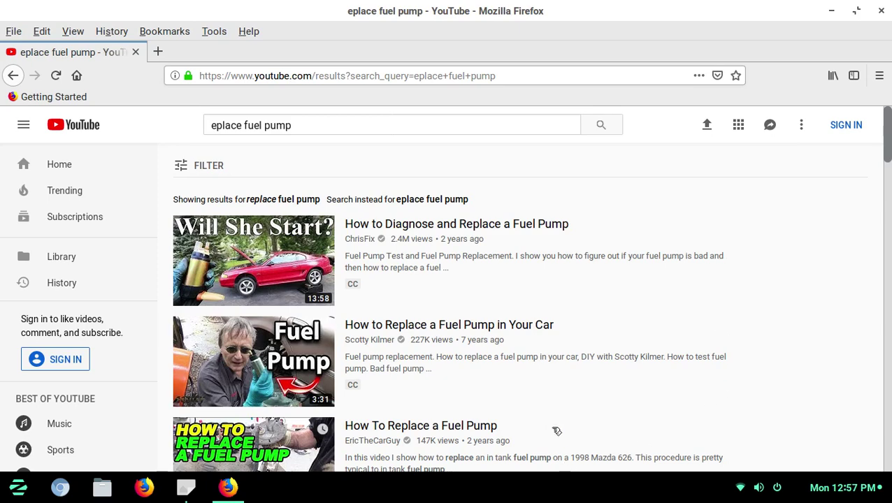
click(437, 327)
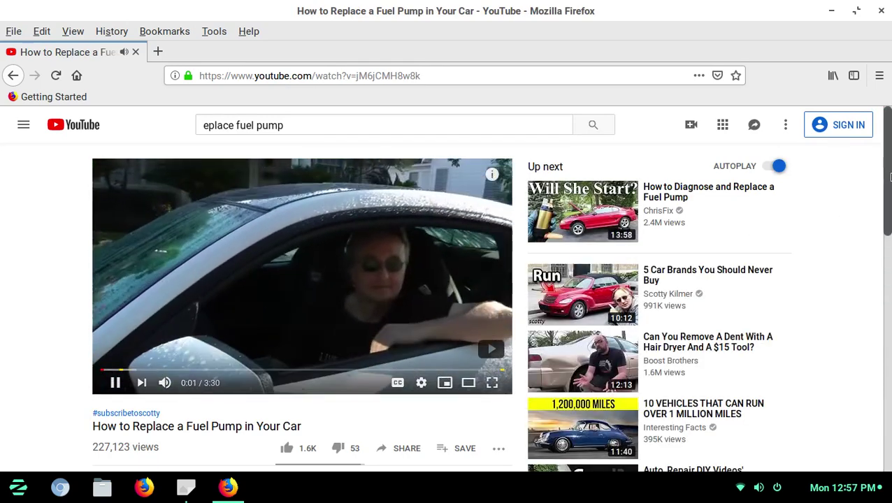
Step: Show the download format options for the fuel pump video
drag(889, 146, 888, 174)
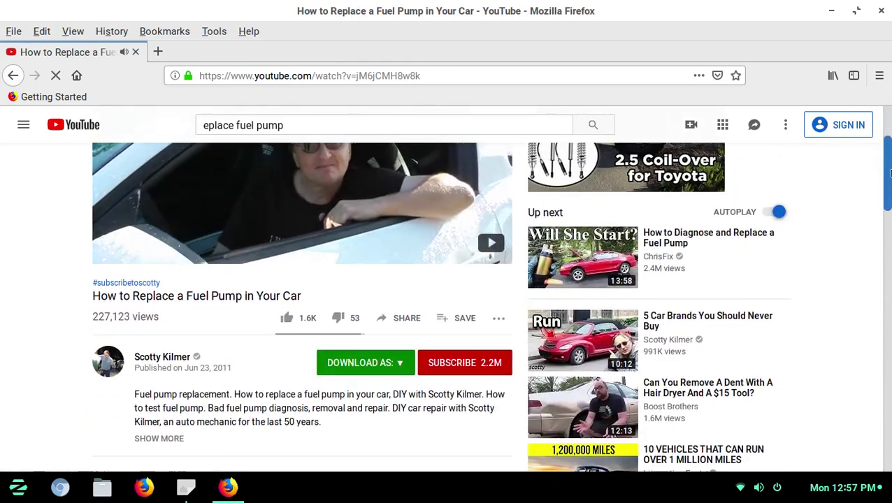
mouse_move(492, 257)
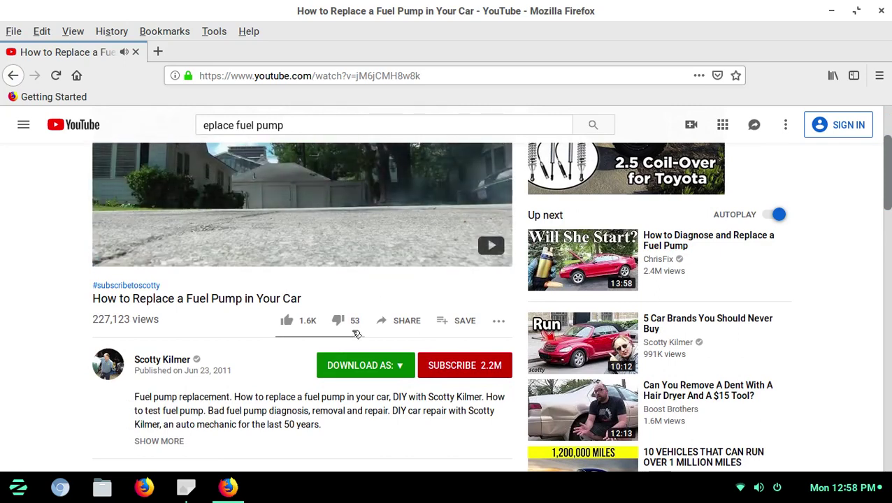
click(369, 368)
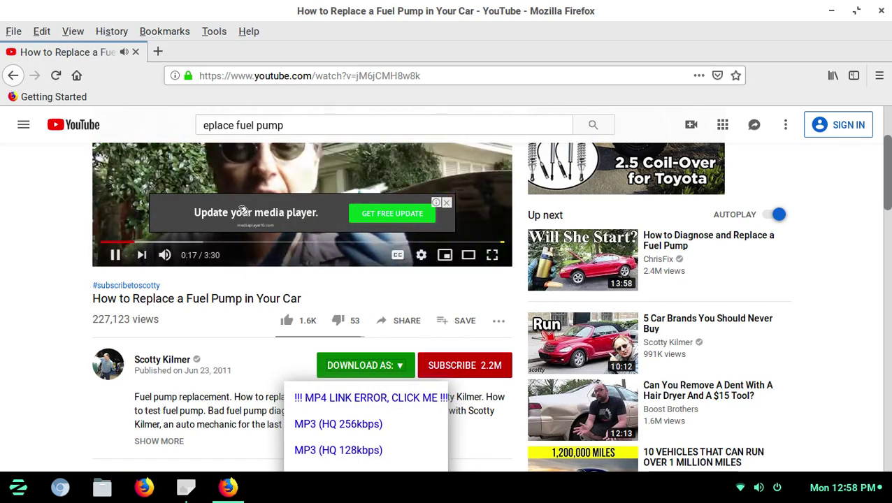
Step: Return to the fuel pump search results and replace the search text with "coun"
click(11, 76)
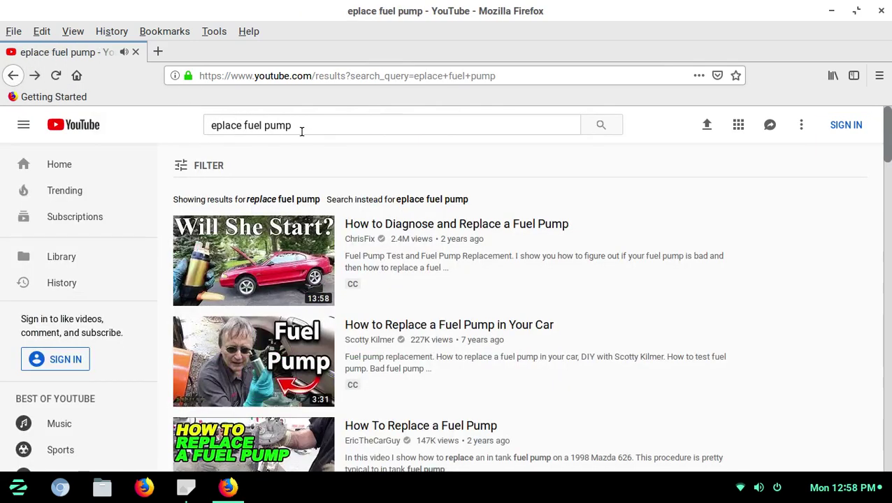
triple_click(297, 123)
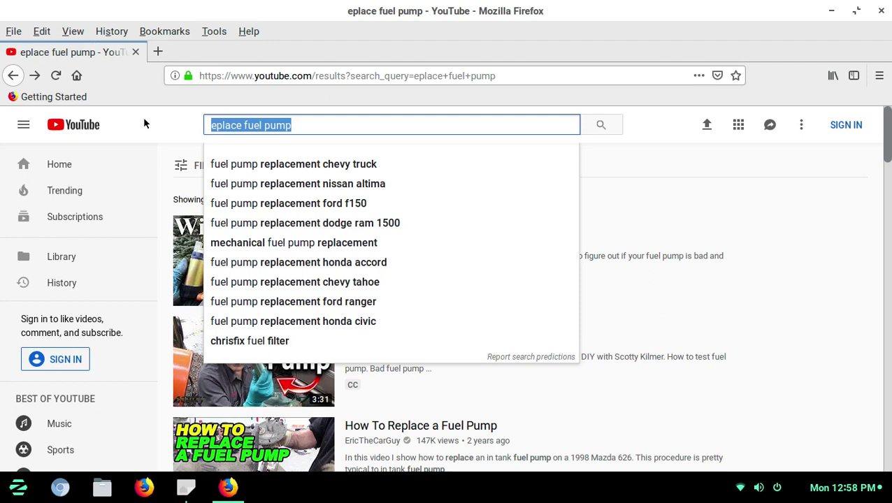
text(coun)
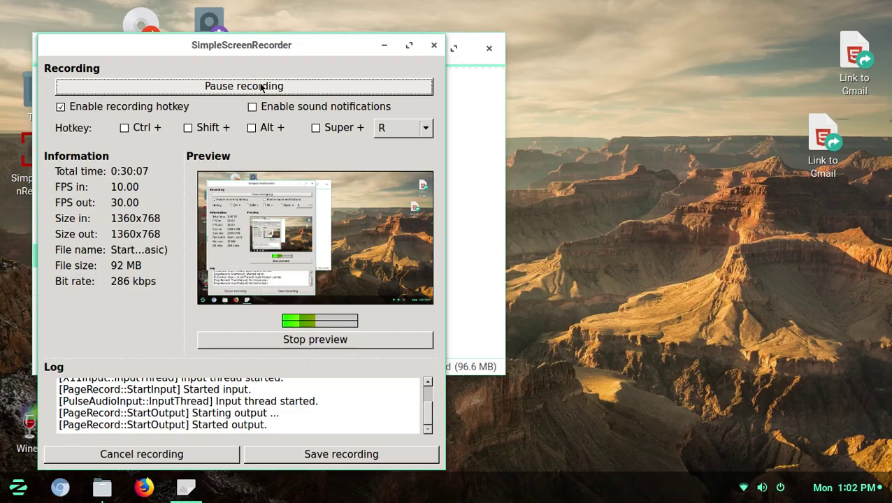